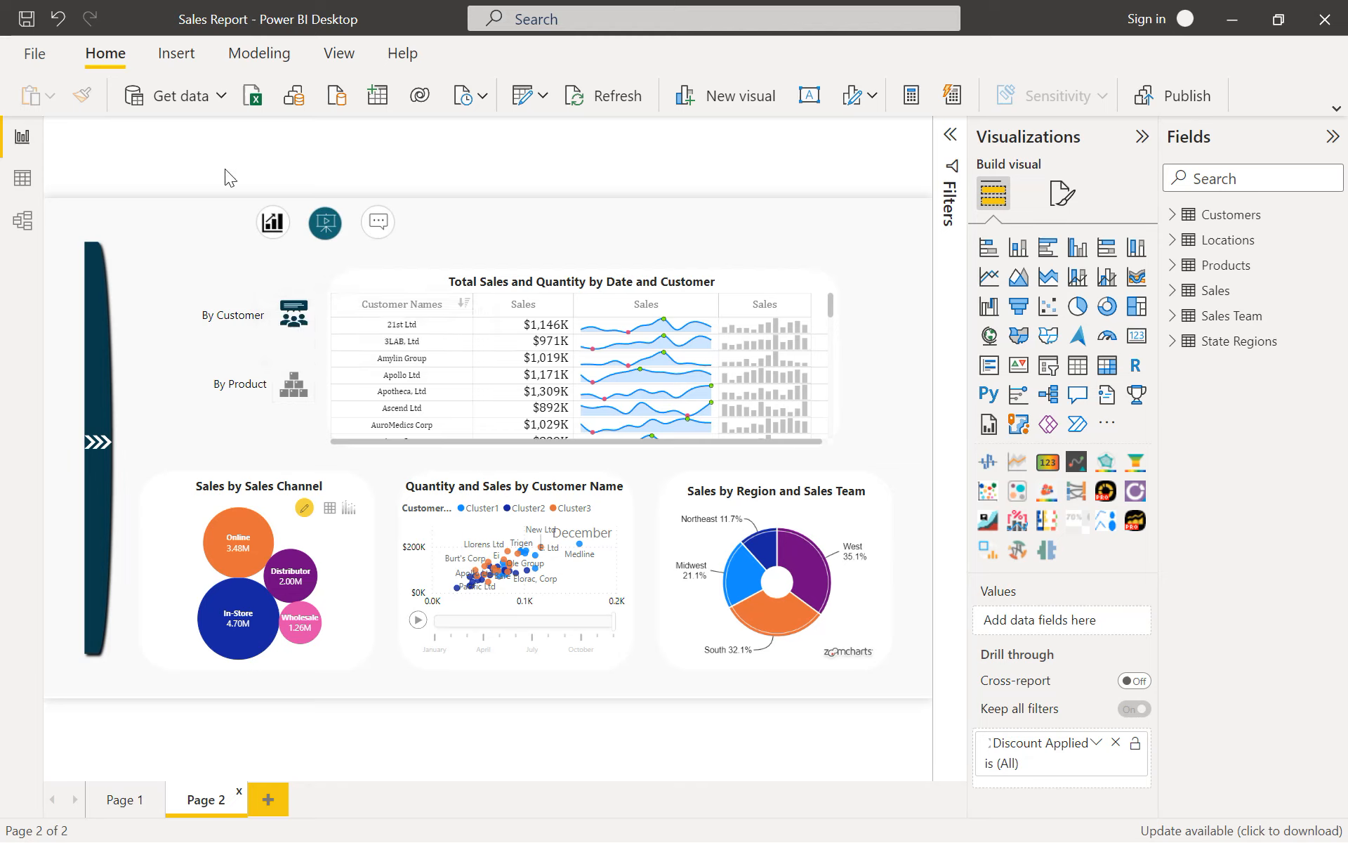
Step: Show the Selection and Bookmarks panes and collapse the Fields pane
click(323, 67)
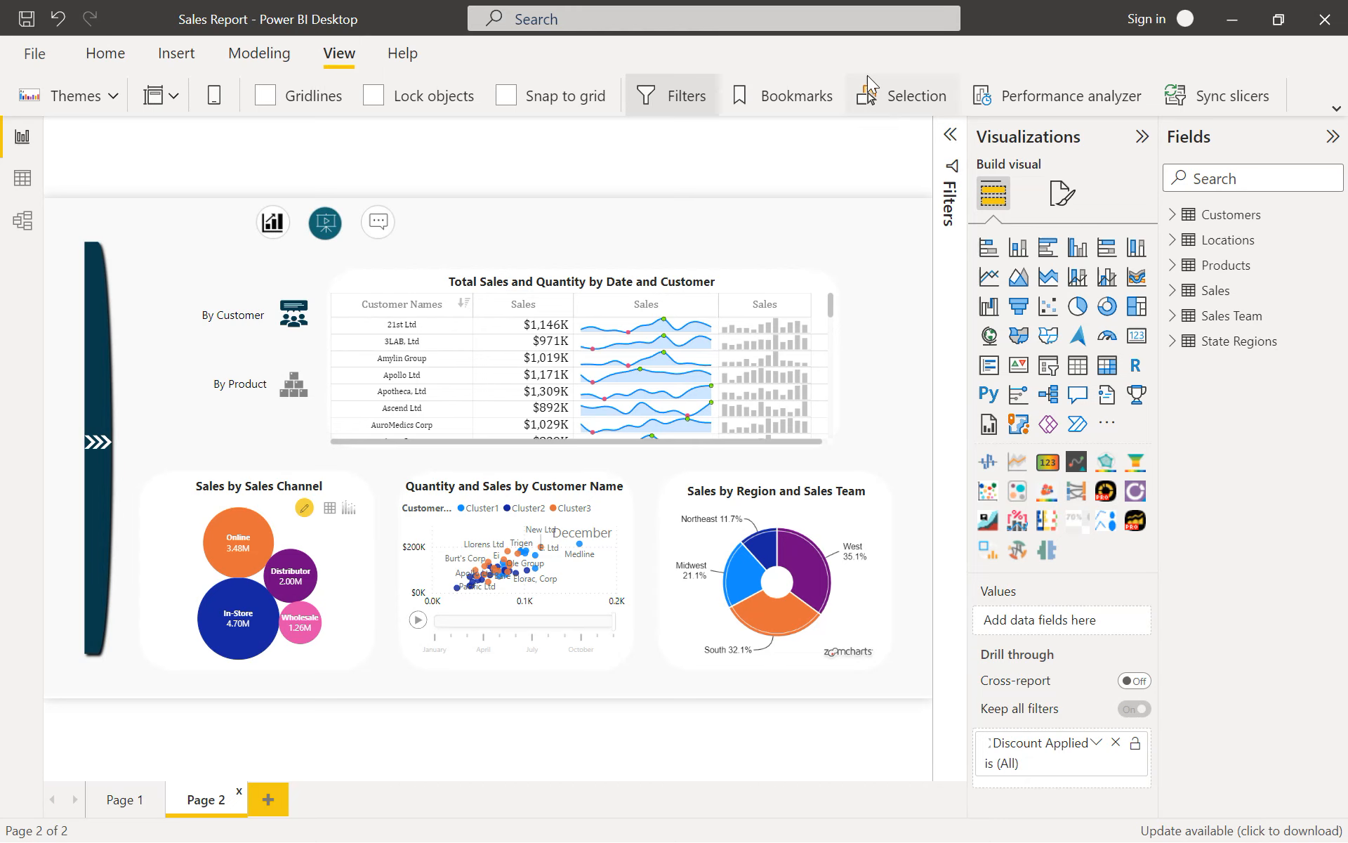
click(904, 95)
click(795, 98)
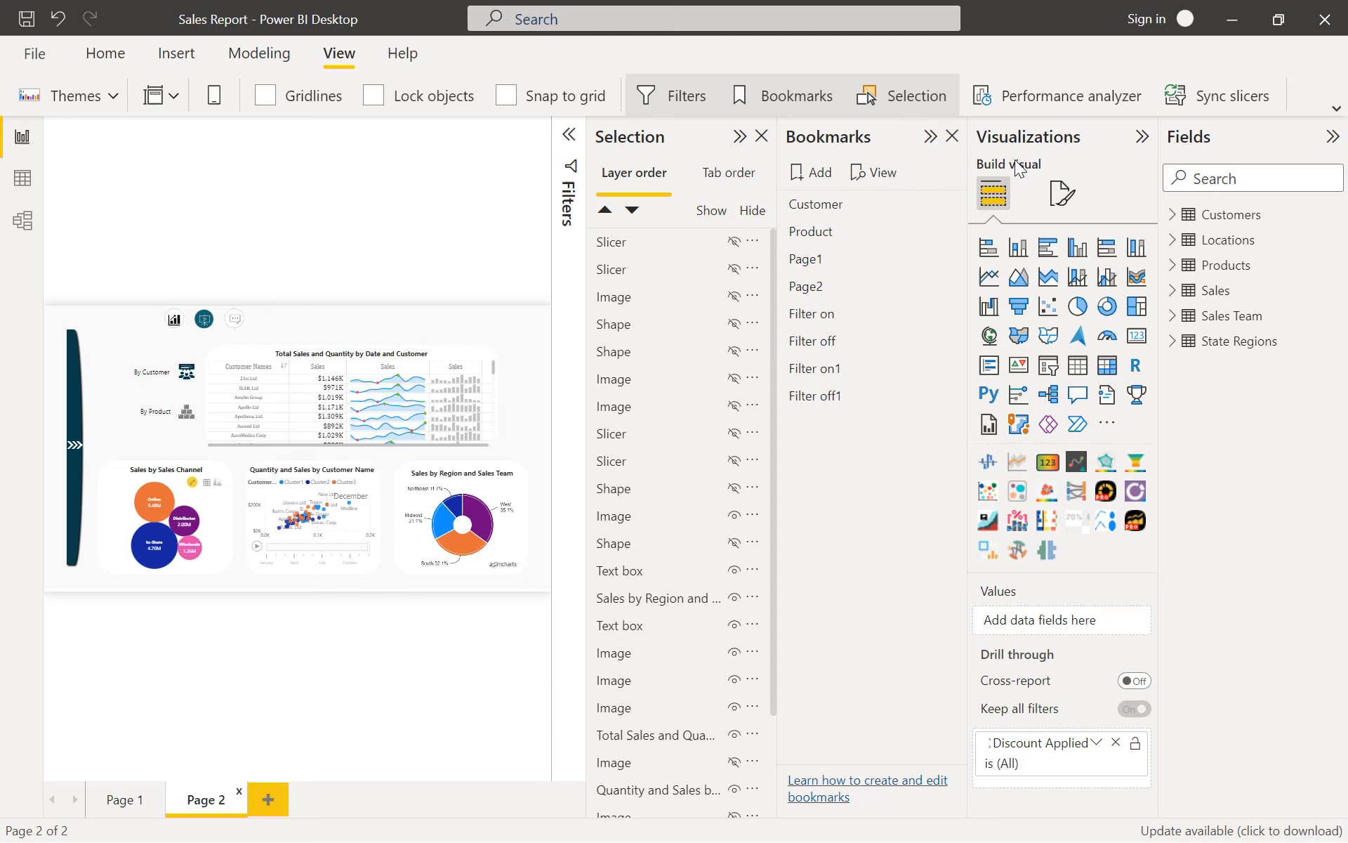
click(1237, 145)
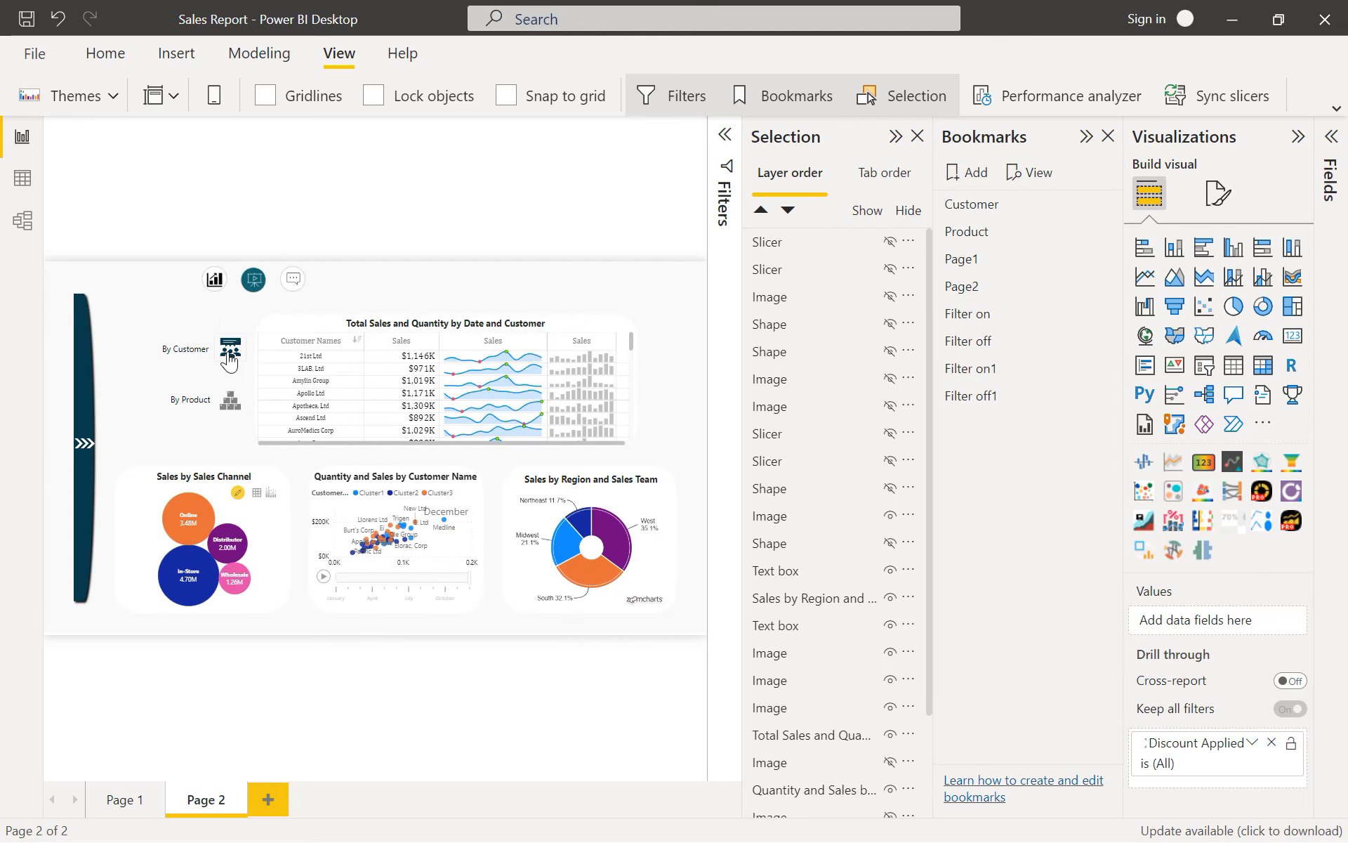
Step: Test the By Product and By Customer images by switching the report page between both bookmark views
ctrl+click(230, 406)
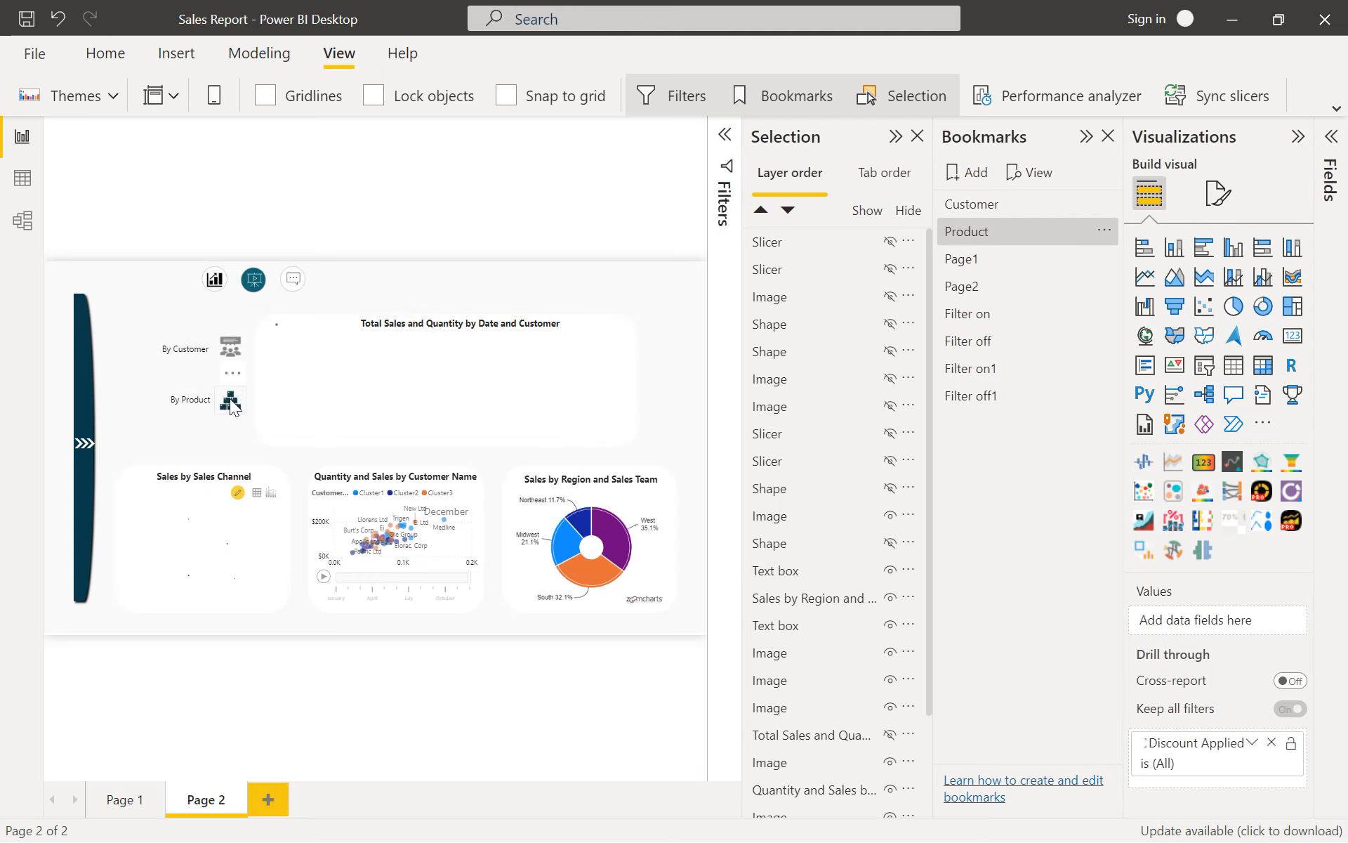
ctrl+click(230, 355)
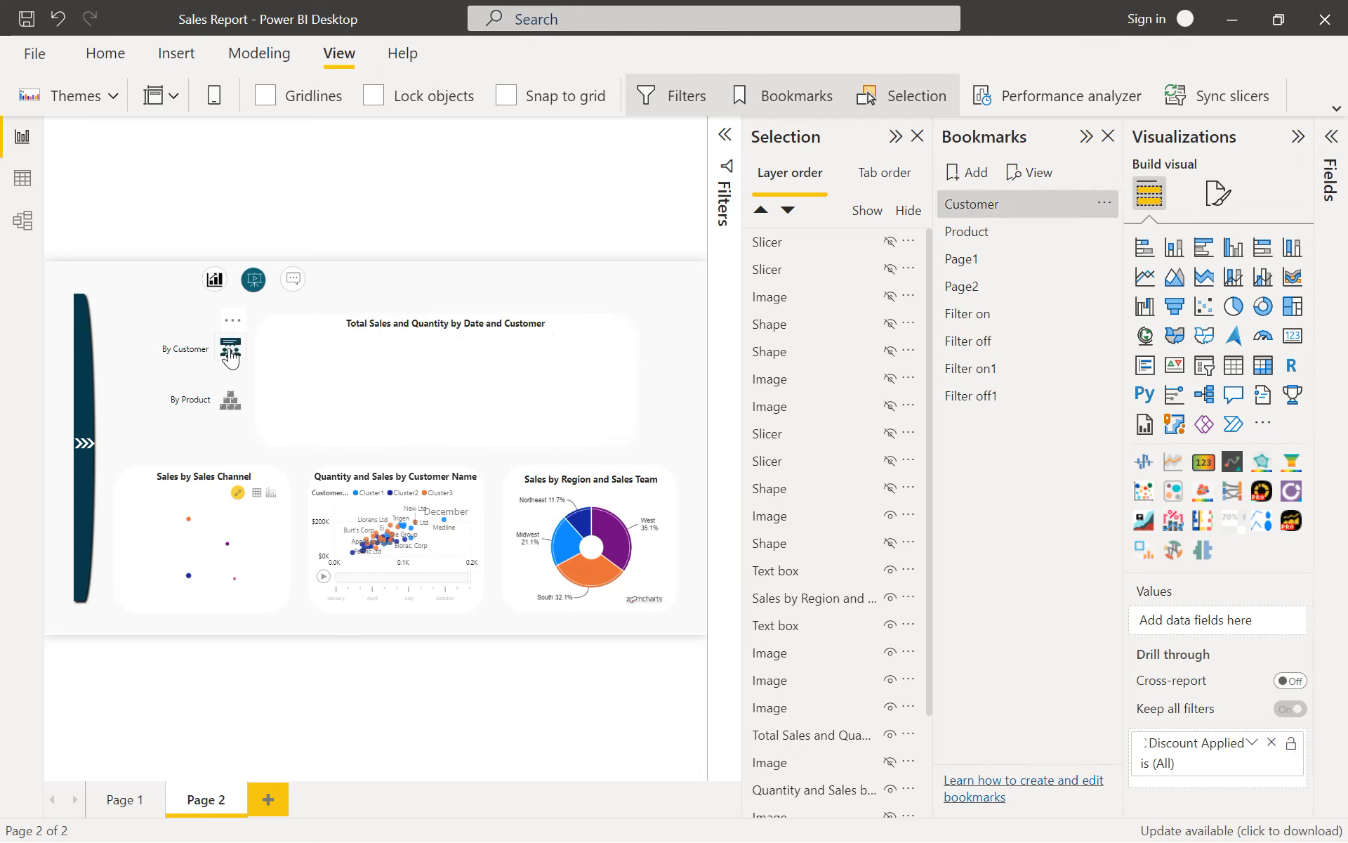
ctrl+click(231, 406)
ctrl+click(230, 354)
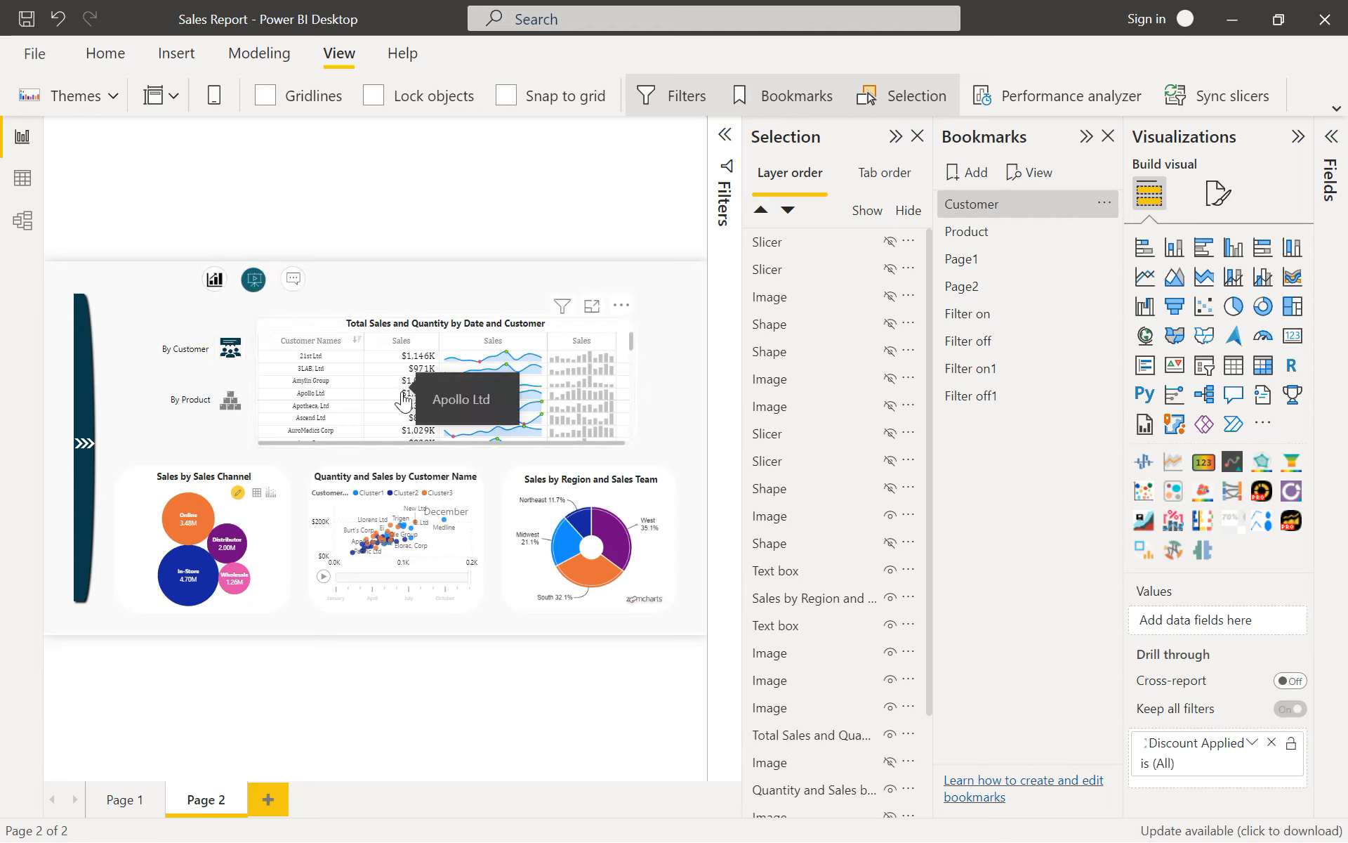
Step: Collapse the Visualizations pane and identify which Total Sales and Quantity table is listed for the Customer view and for the Product view
click(1216, 148)
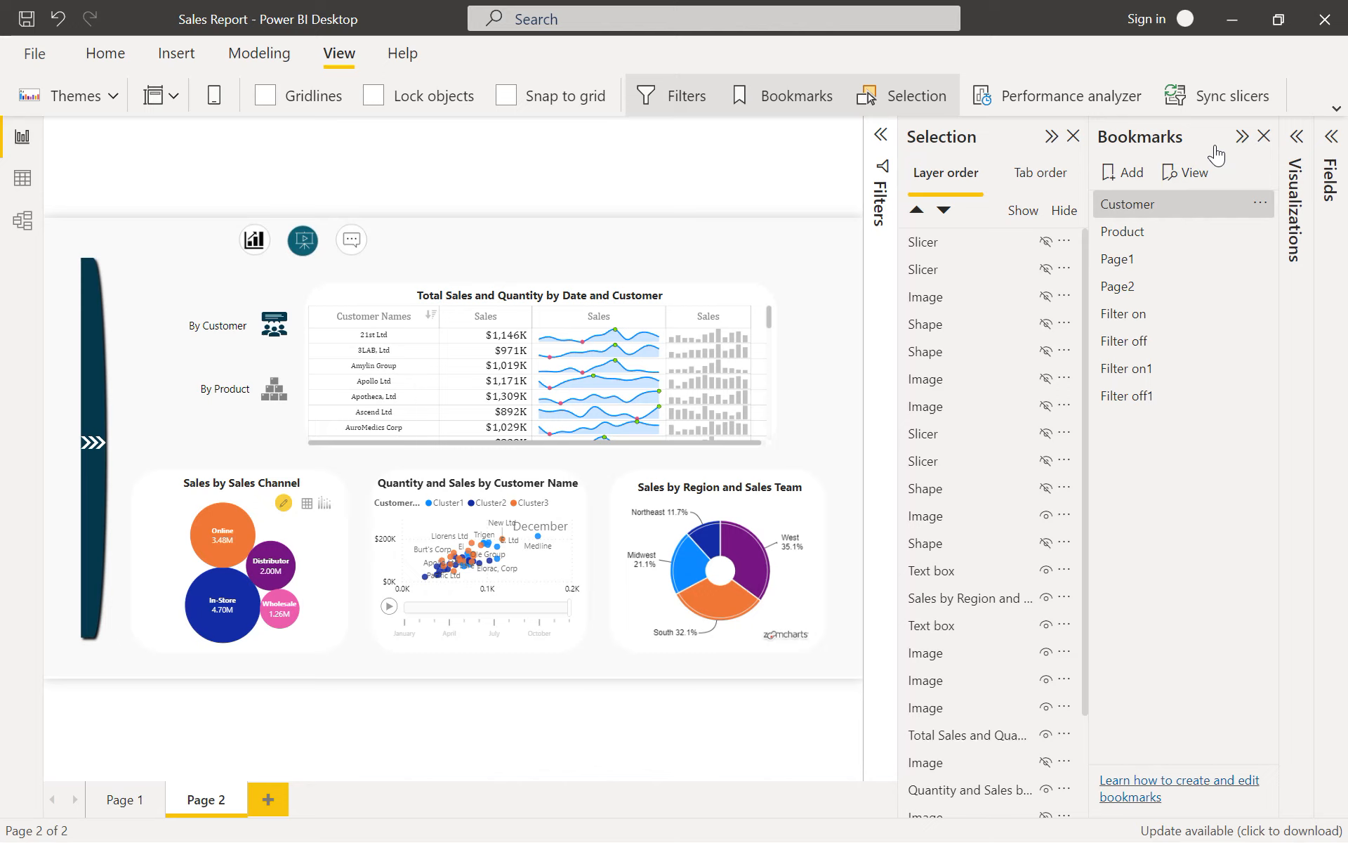
ctrl+click(276, 325)
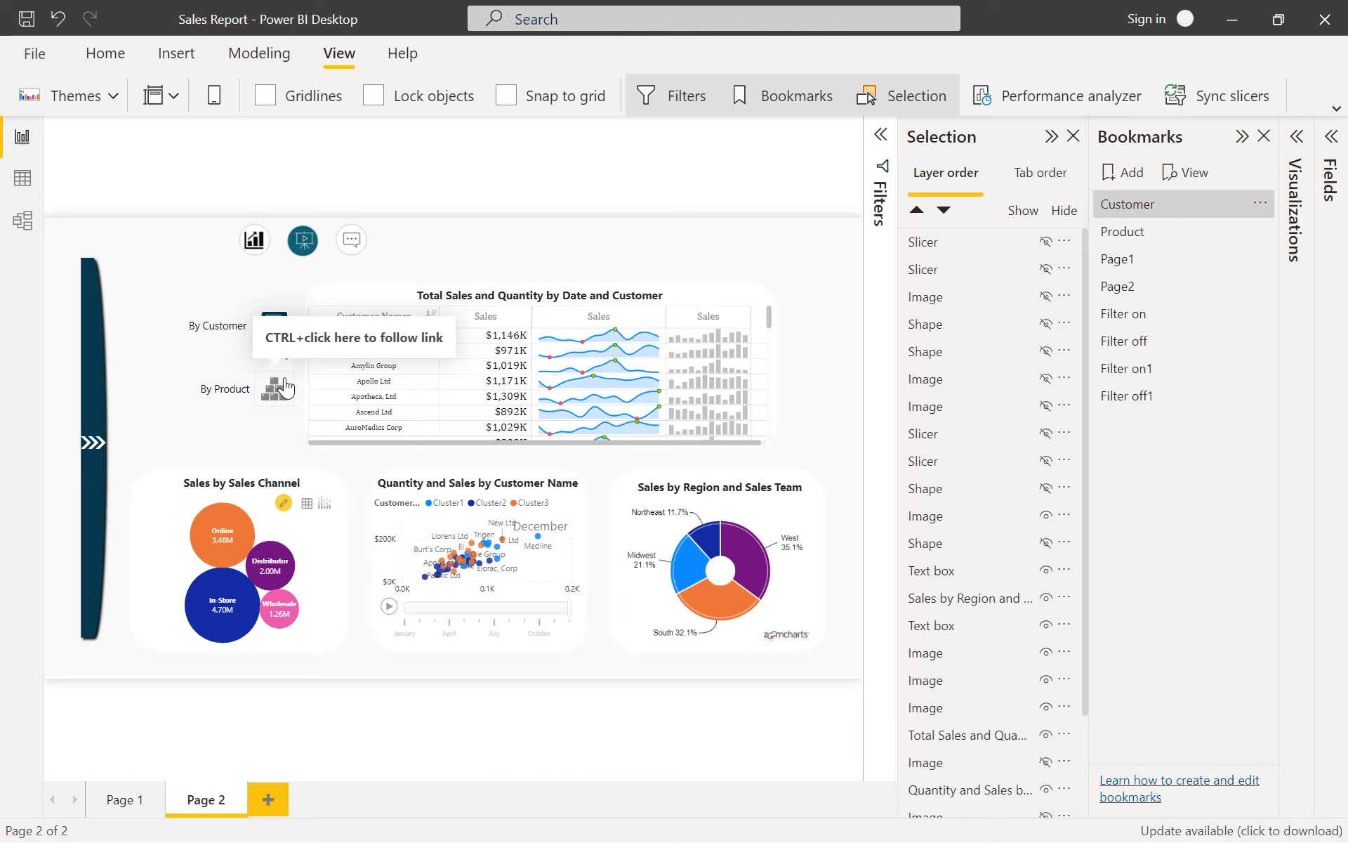
click(508, 299)
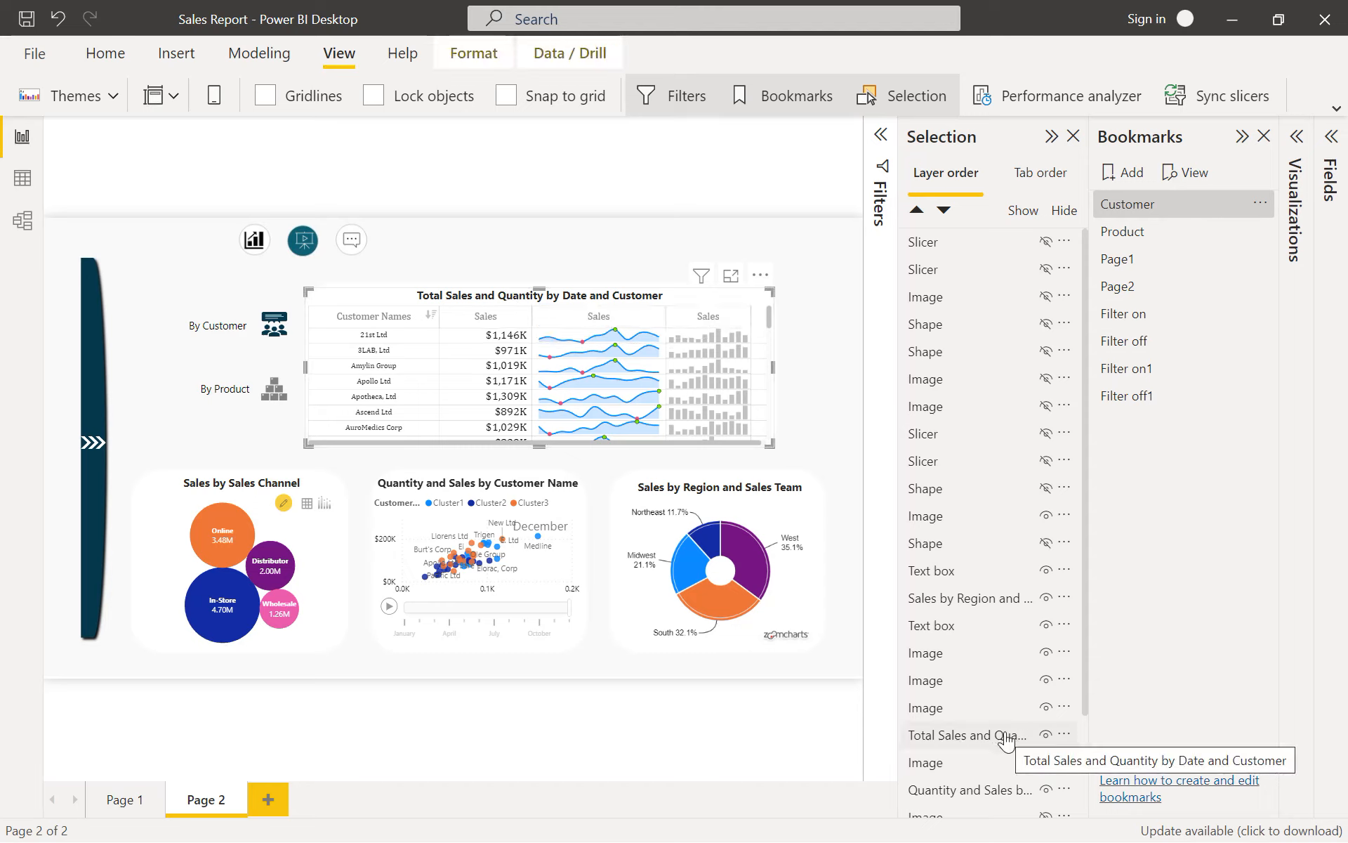
ctrl+click(275, 389)
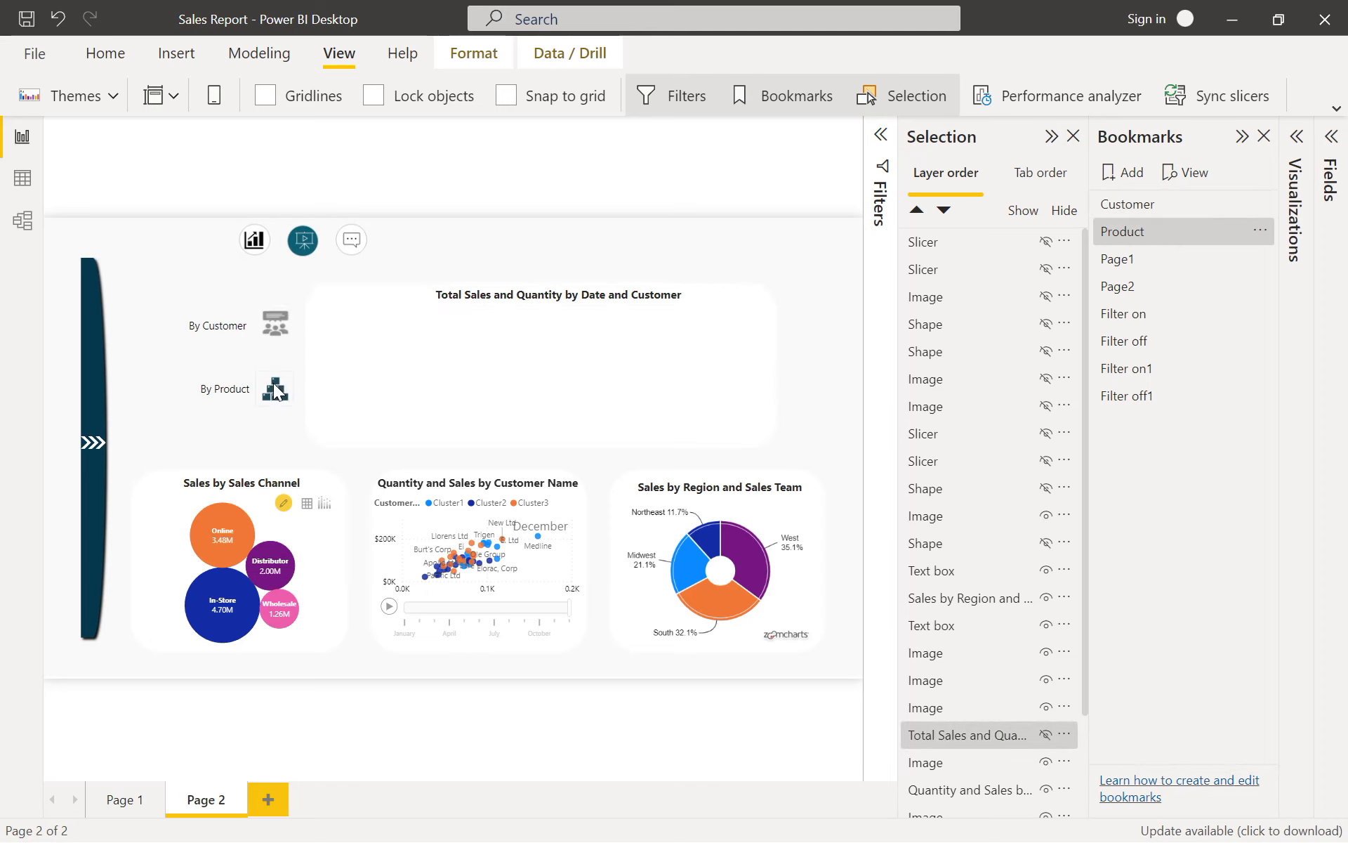
click(495, 295)
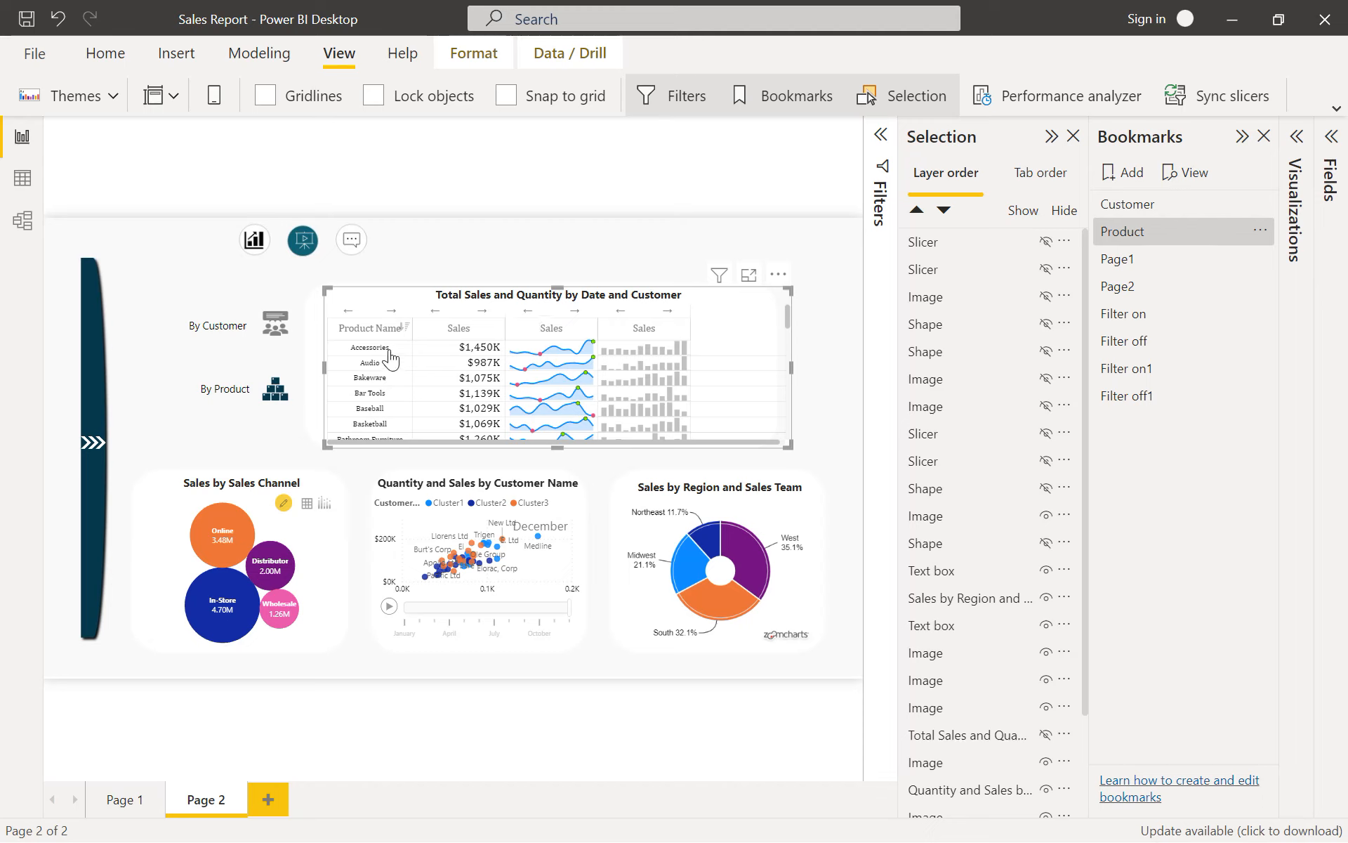
scroll(960, 562, down, 3)
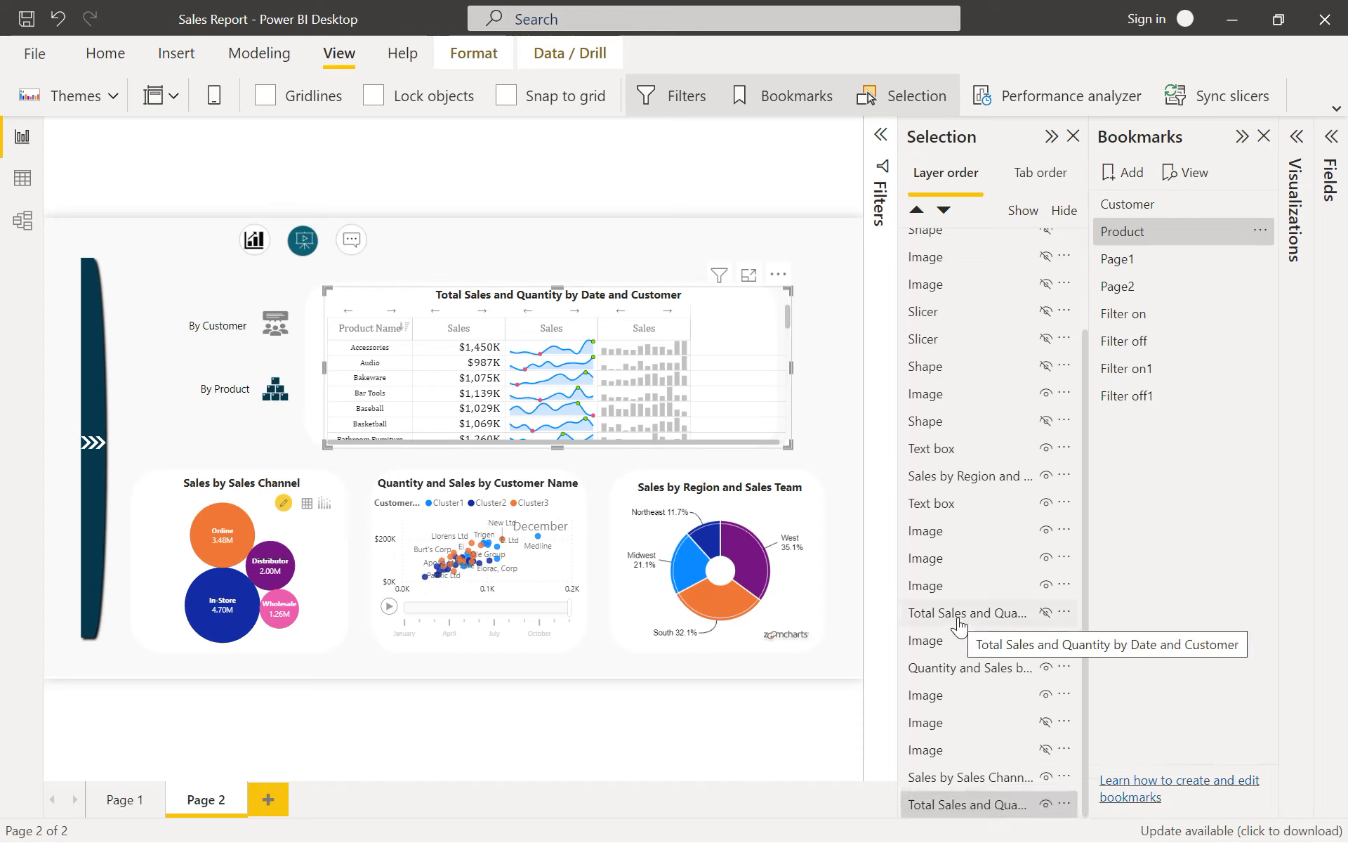
ctrl+click(273, 324)
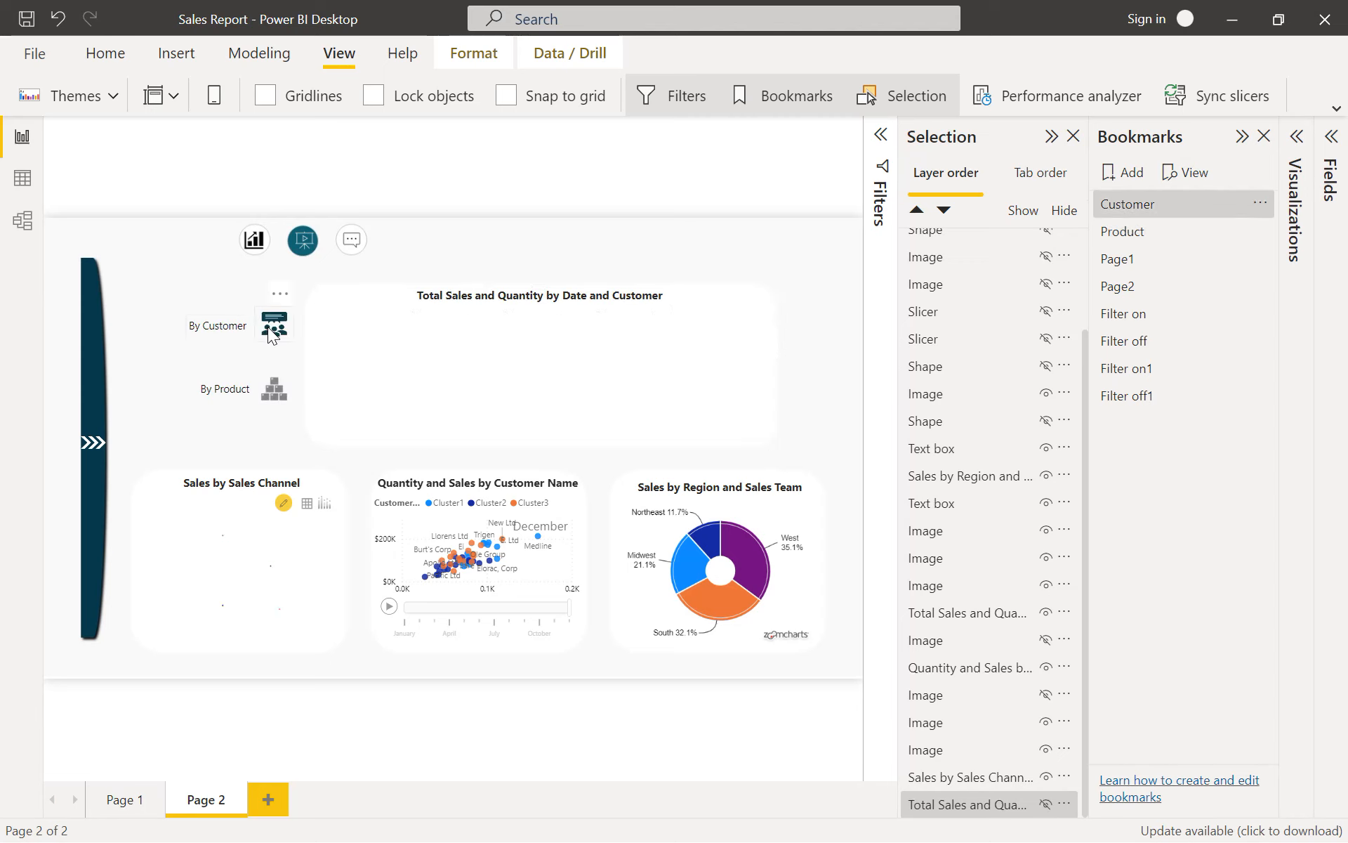
click(506, 296)
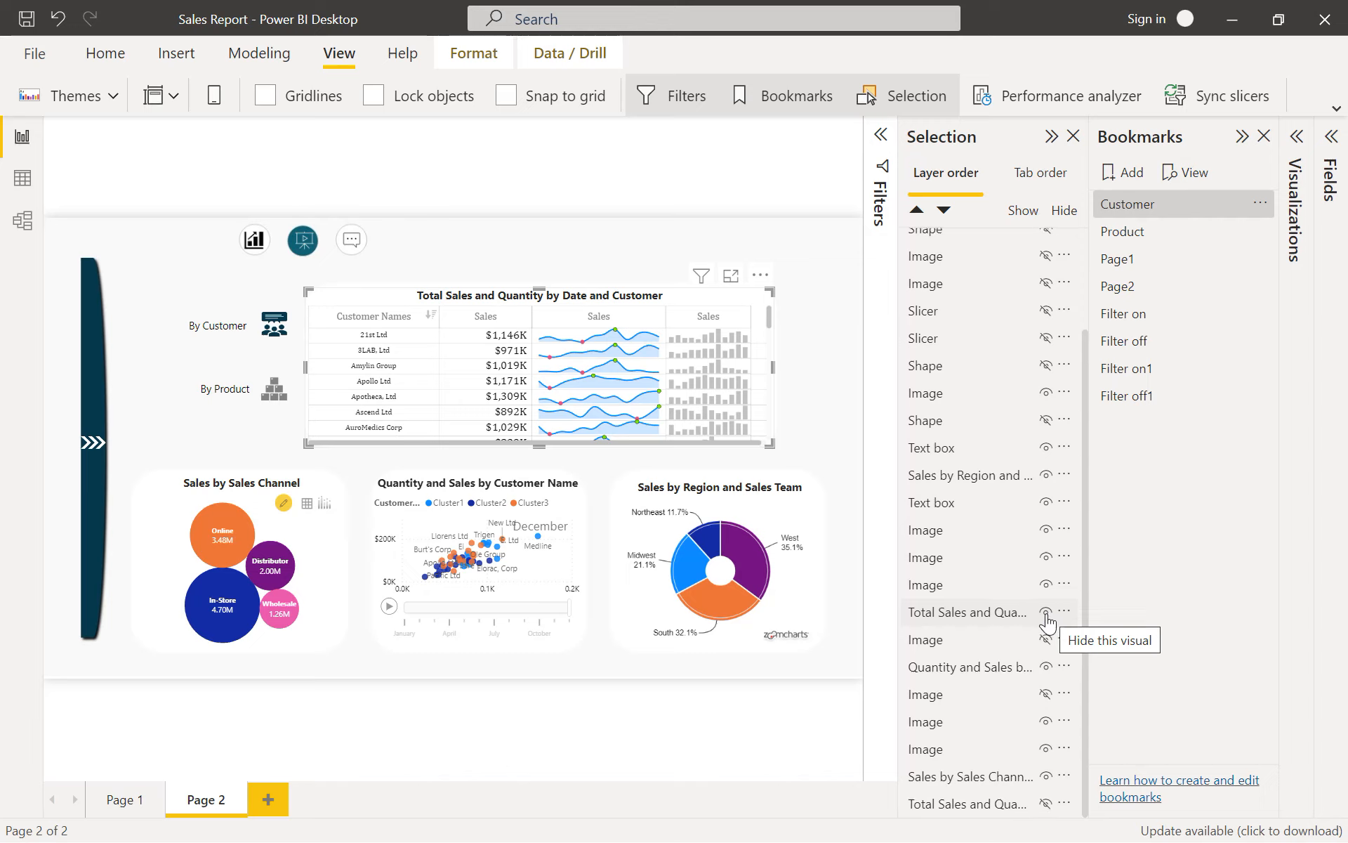
Step: Show the product table together with the customer table, hide it again, and reapply the Customer bookmark
click(1046, 805)
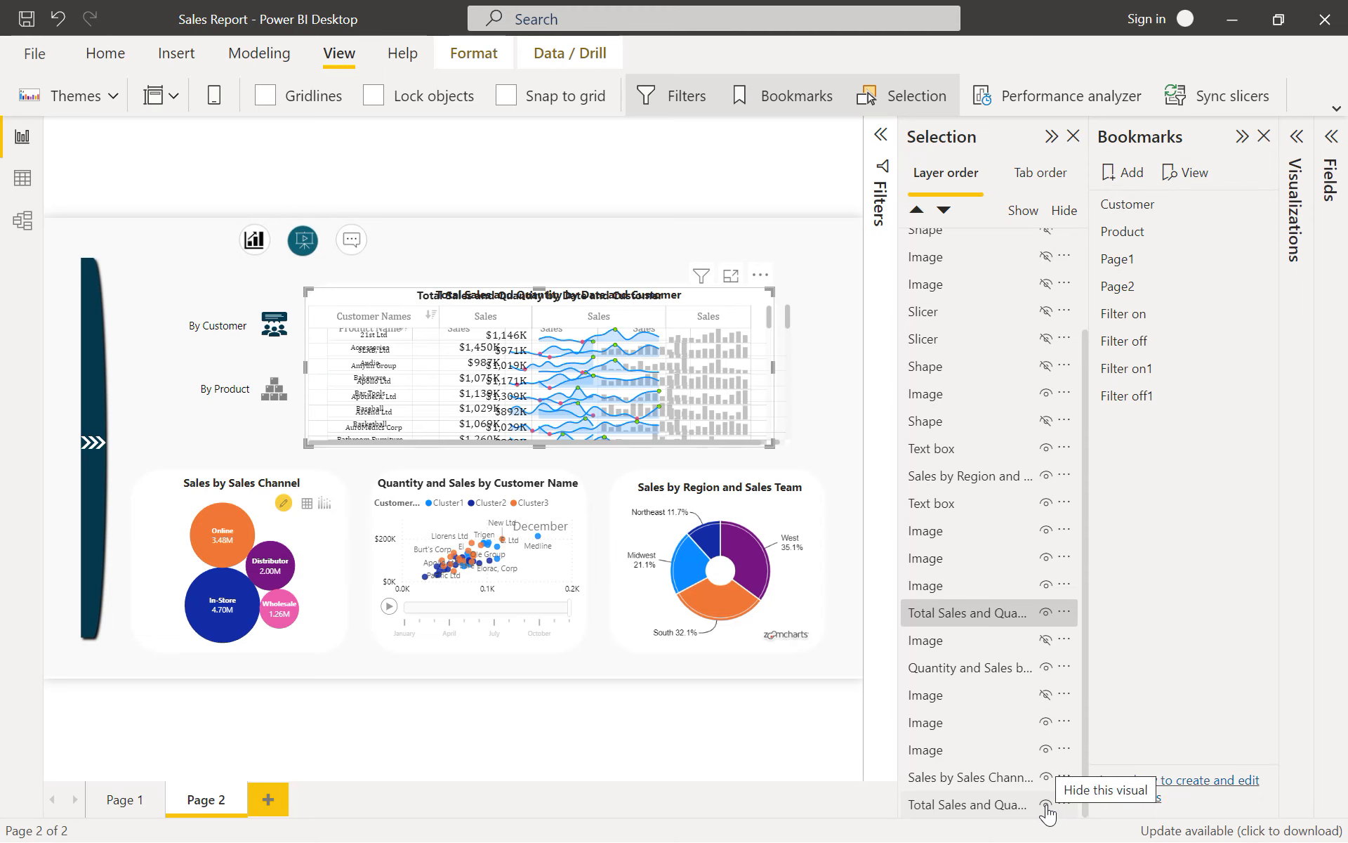
click(1046, 805)
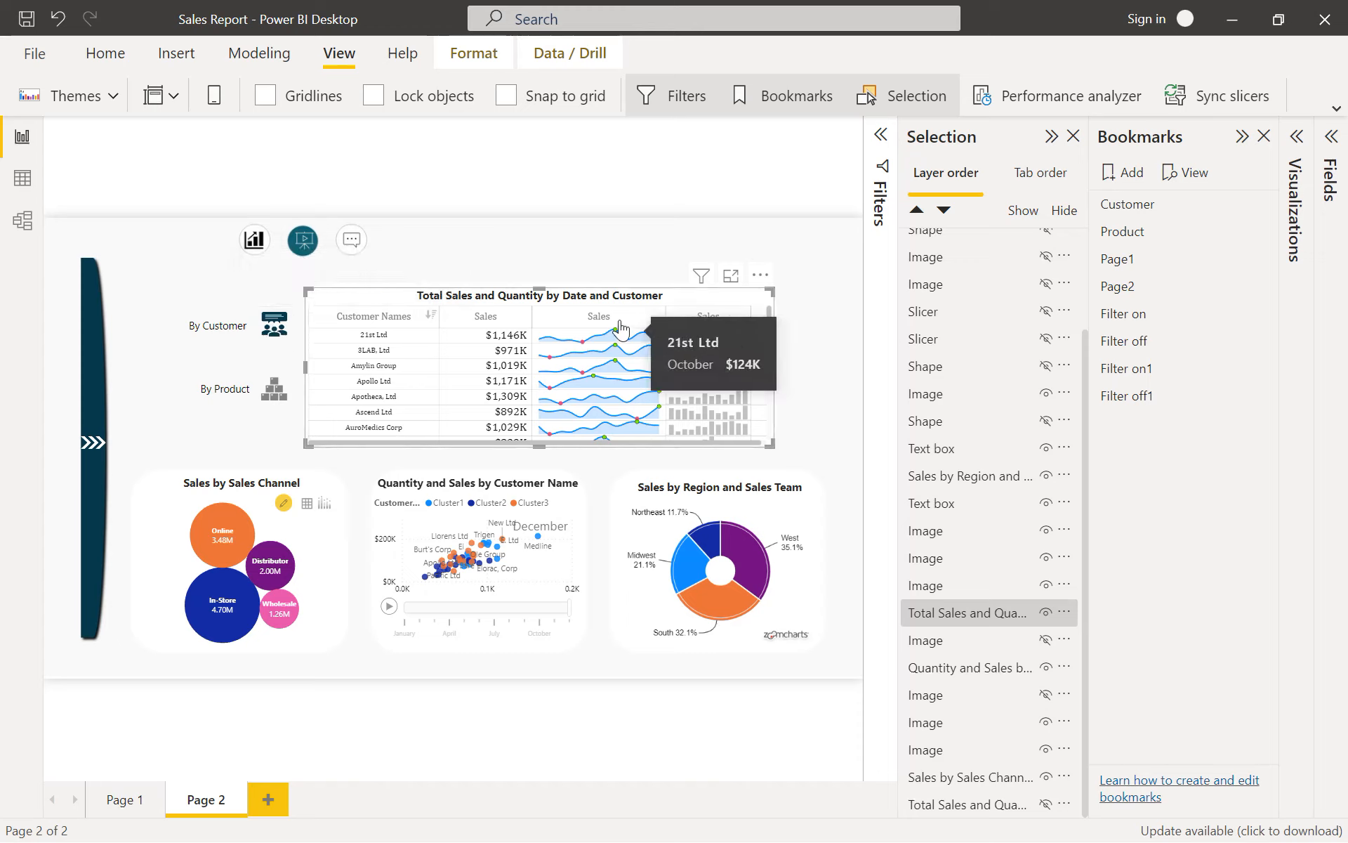
ctrl+click(273, 330)
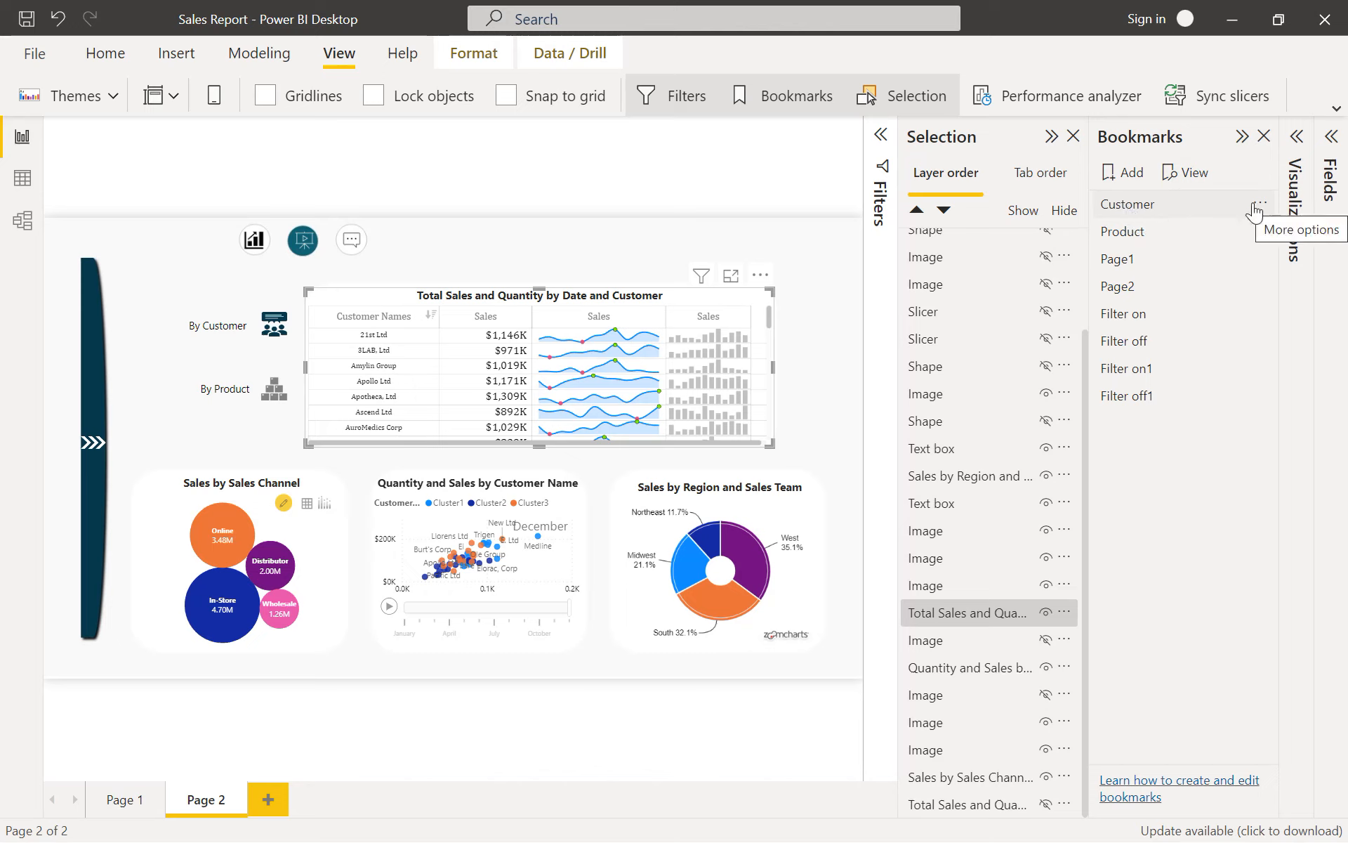
click(1196, 208)
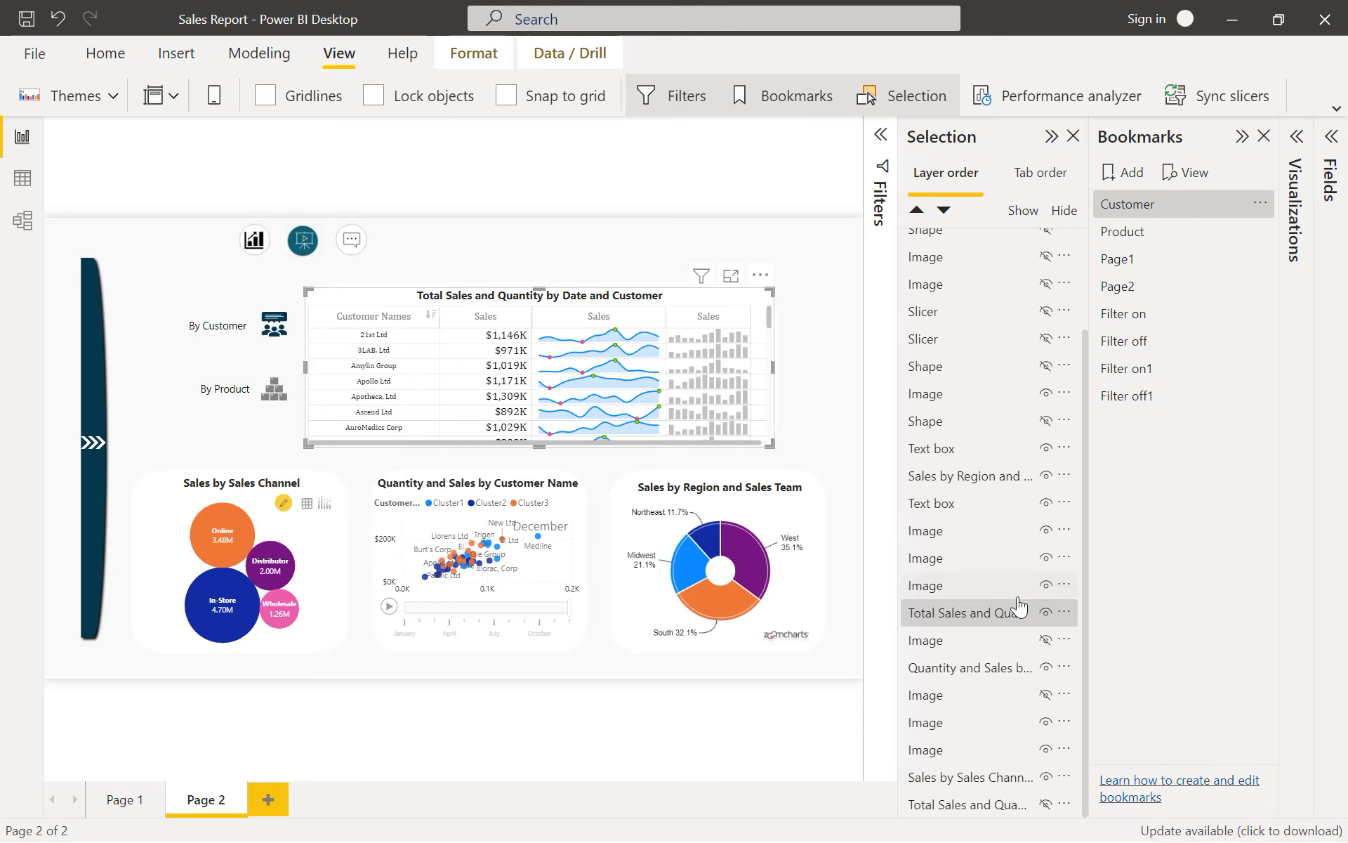
Step: Hide the customer table, show the product table in its place, and narrow it slightly to fit the white card
click(1046, 613)
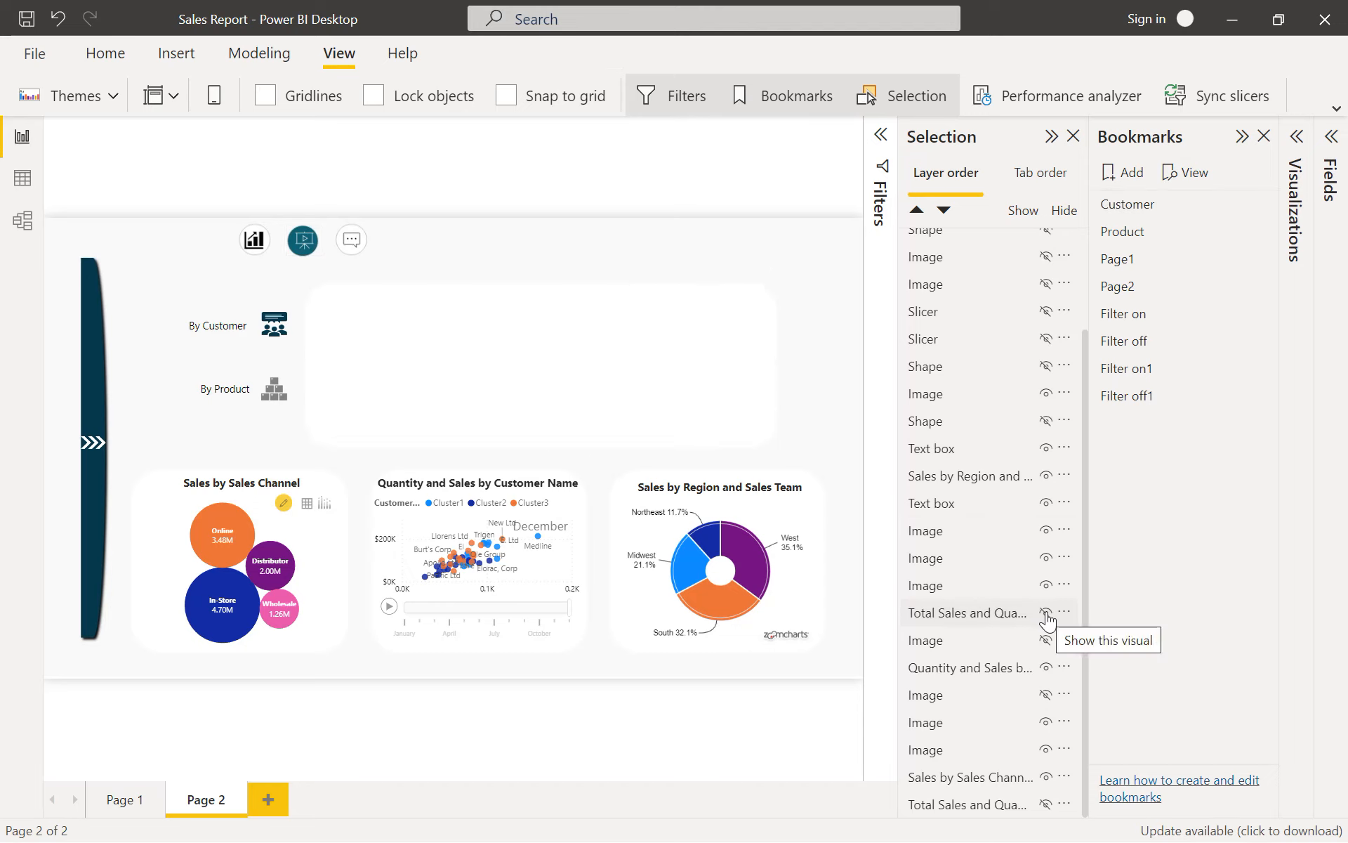
click(1046, 805)
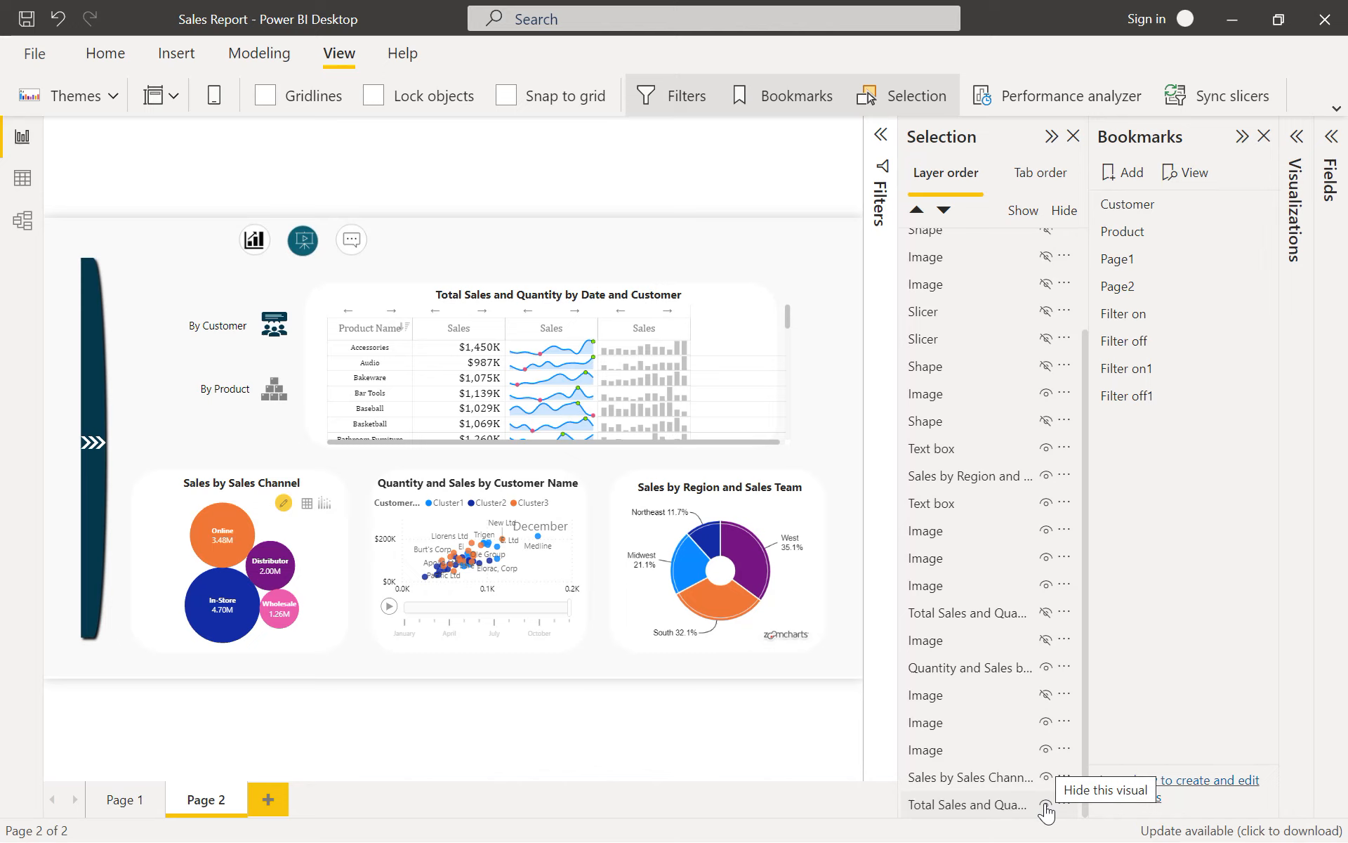
click(760, 288)
drag(791, 365, 775, 366)
click(802, 367)
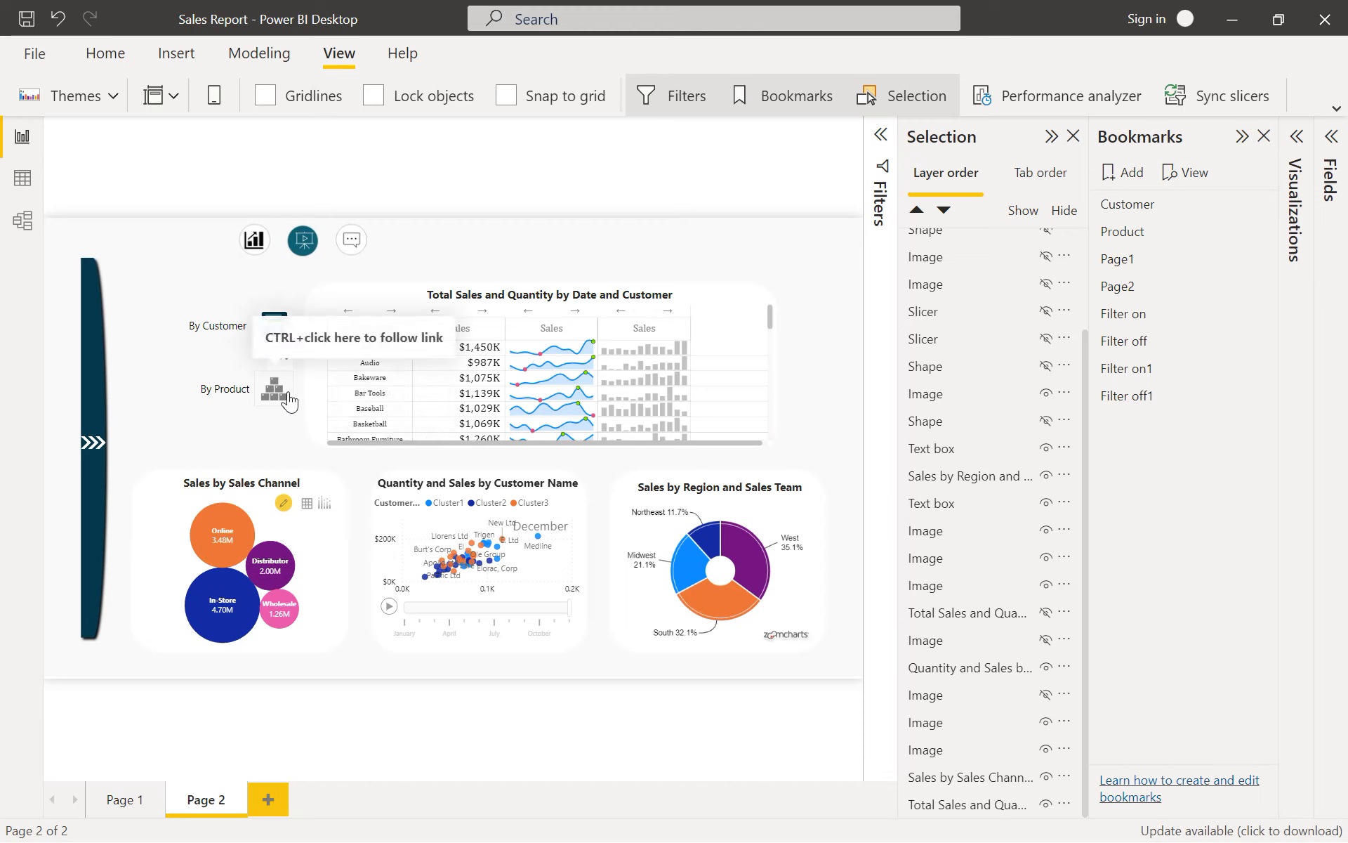
Step: Hide the dark By Customer and grey By Product images, and show the grey By Customer and dark By Product images instead
click(273, 310)
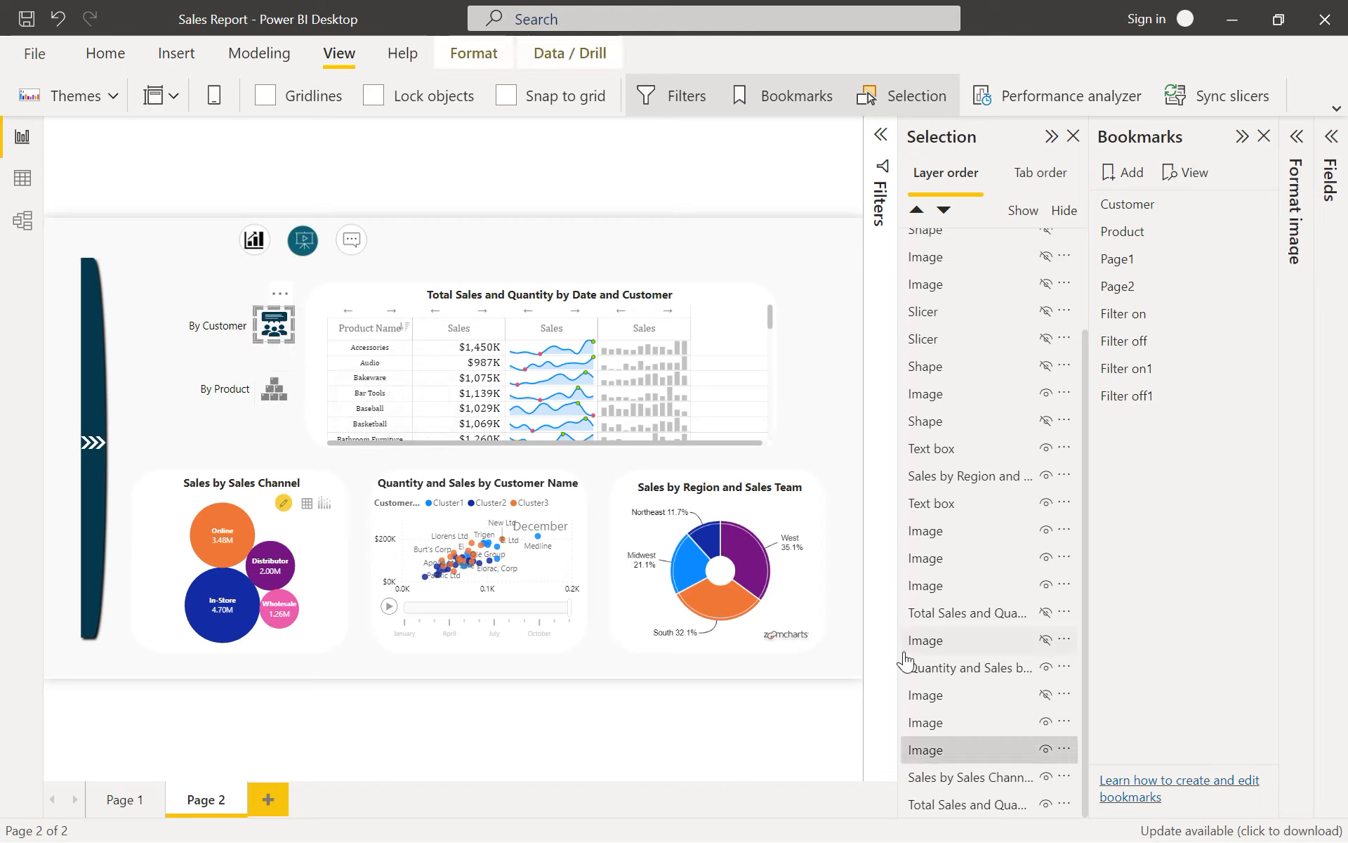
click(283, 402)
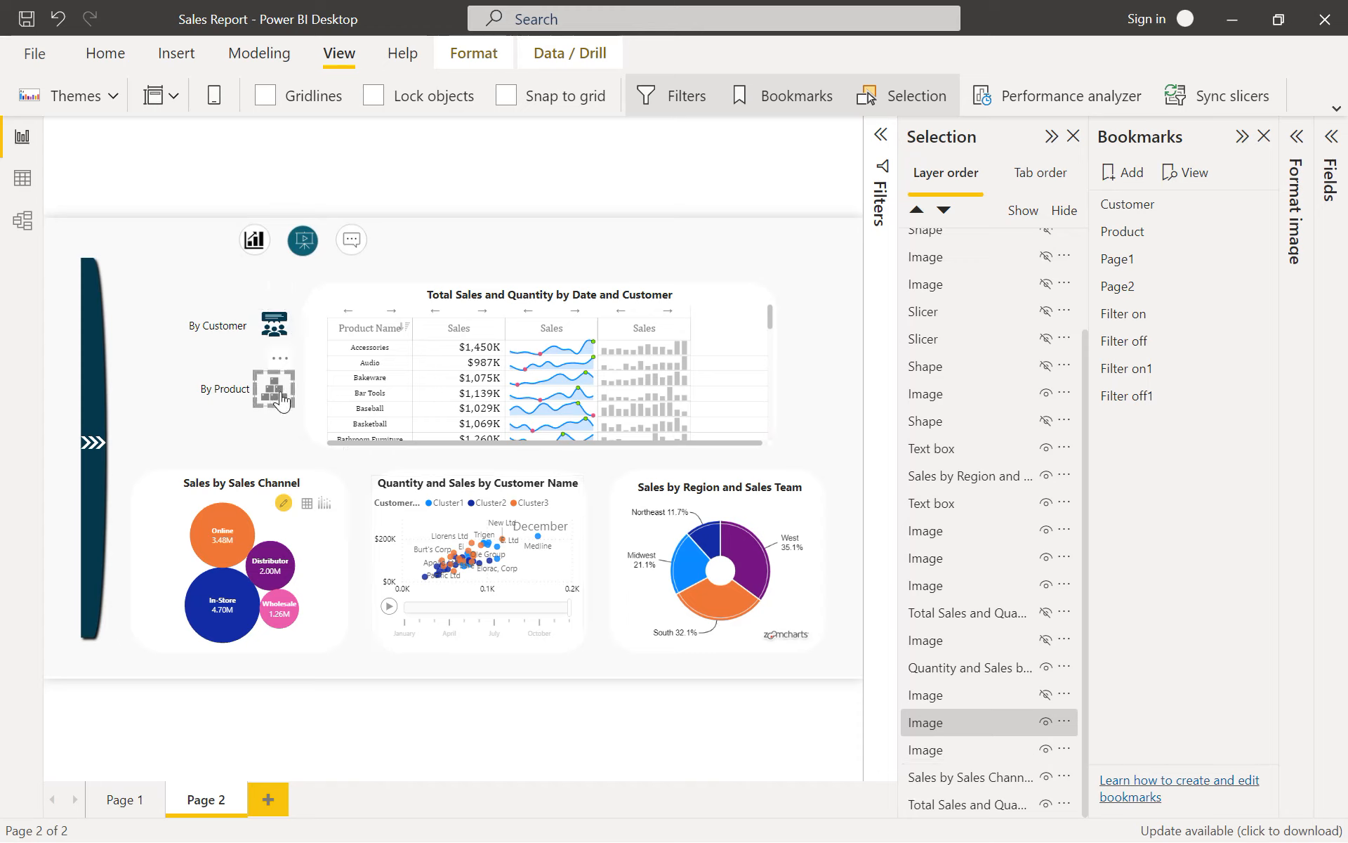
click(271, 318)
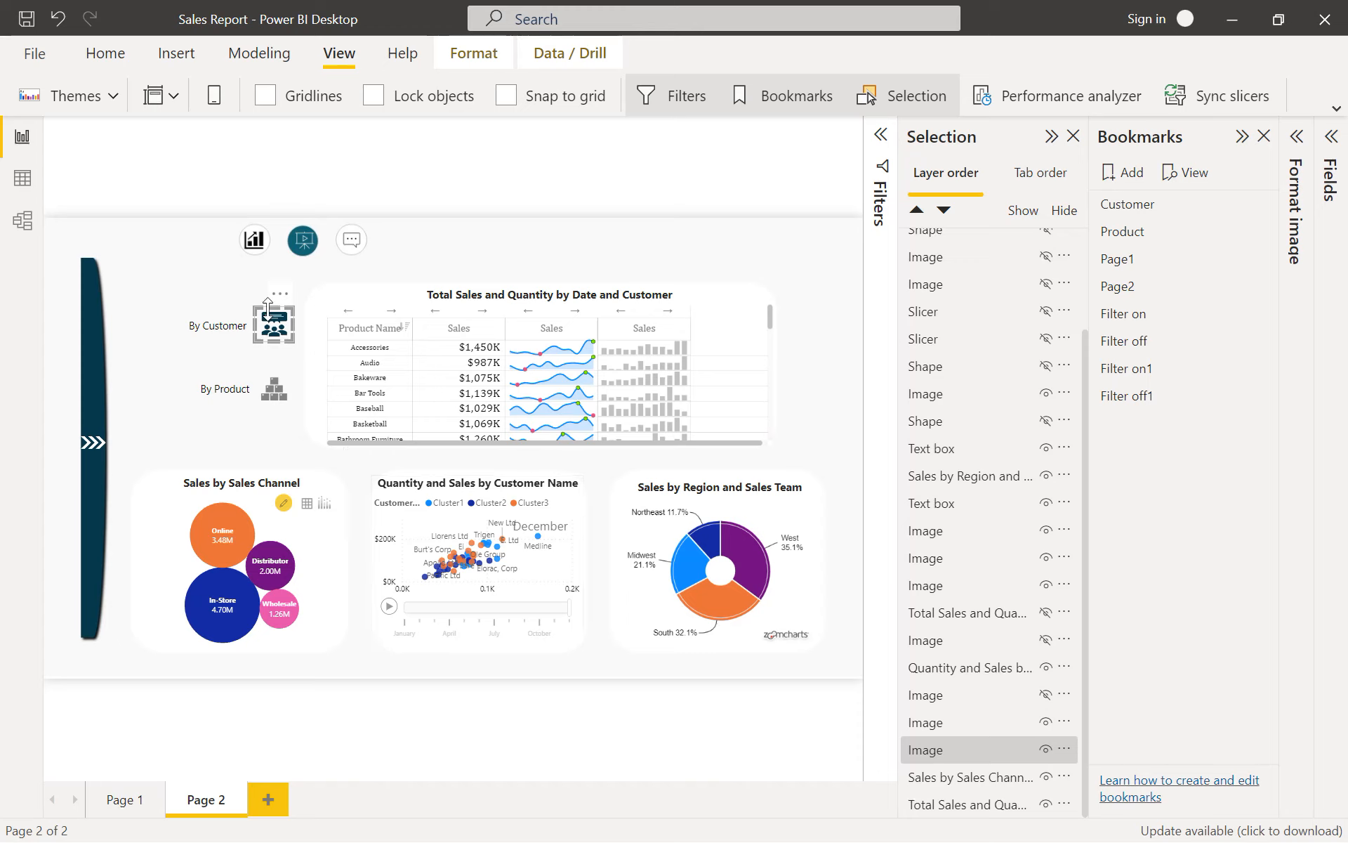
click(1045, 723)
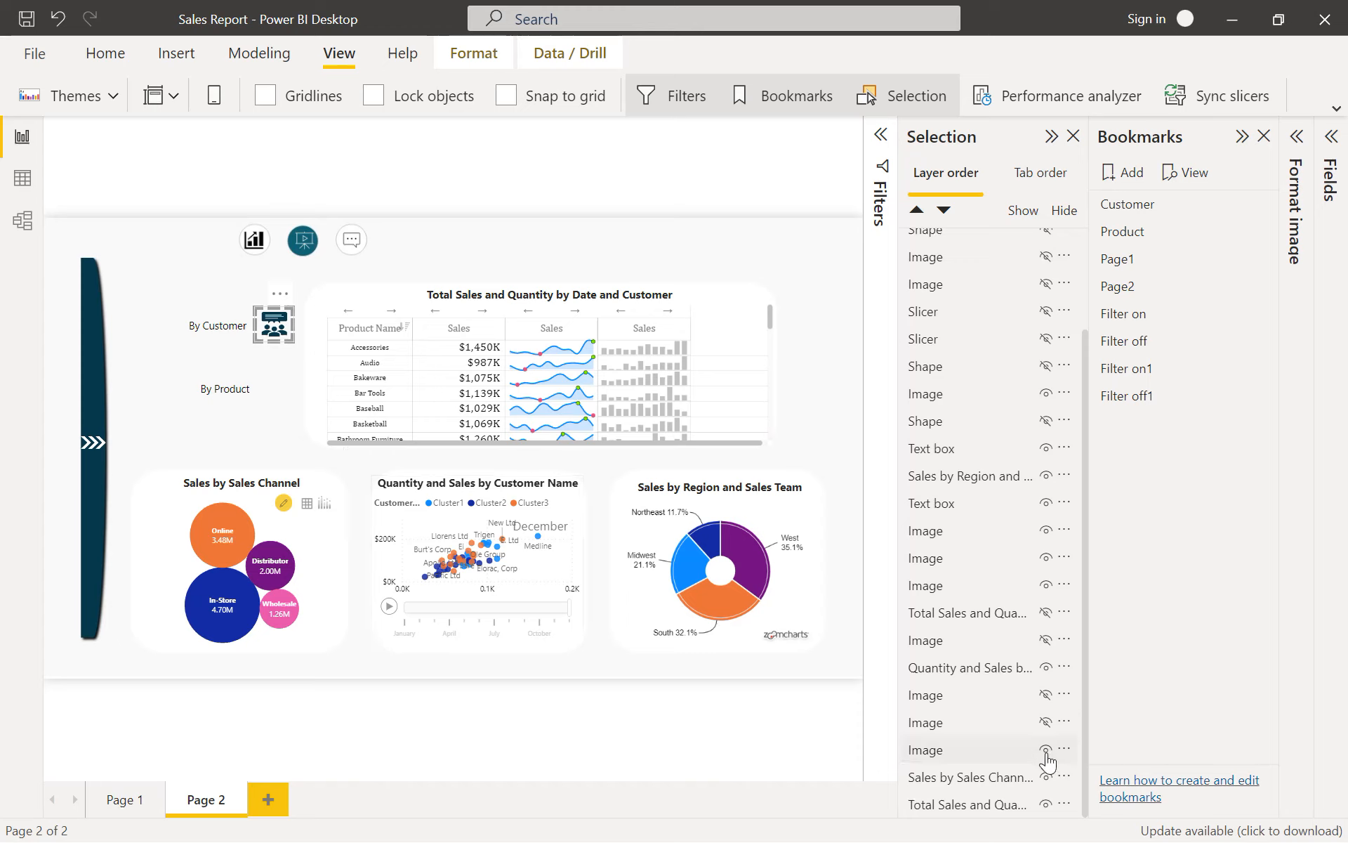
click(1046, 750)
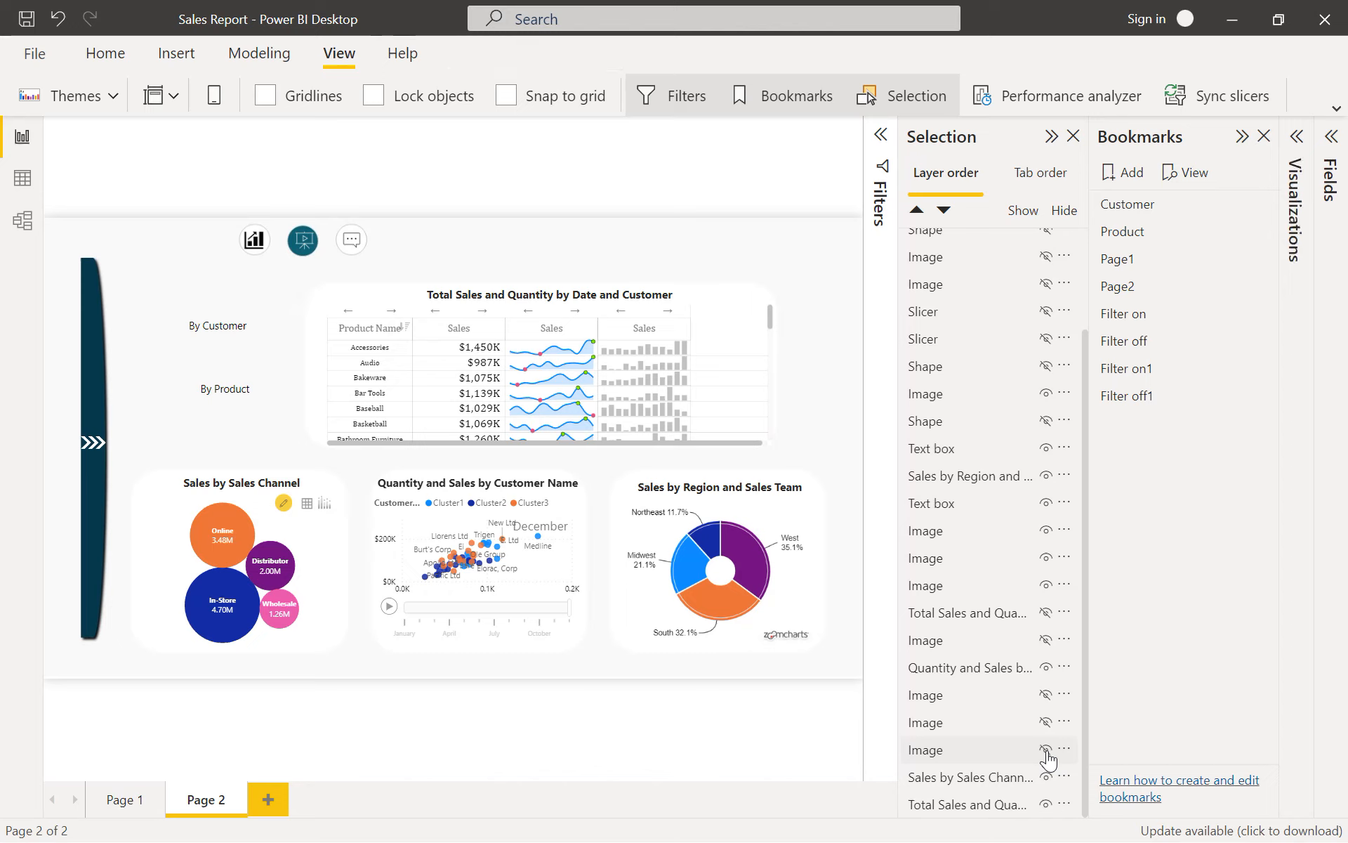
click(1046, 696)
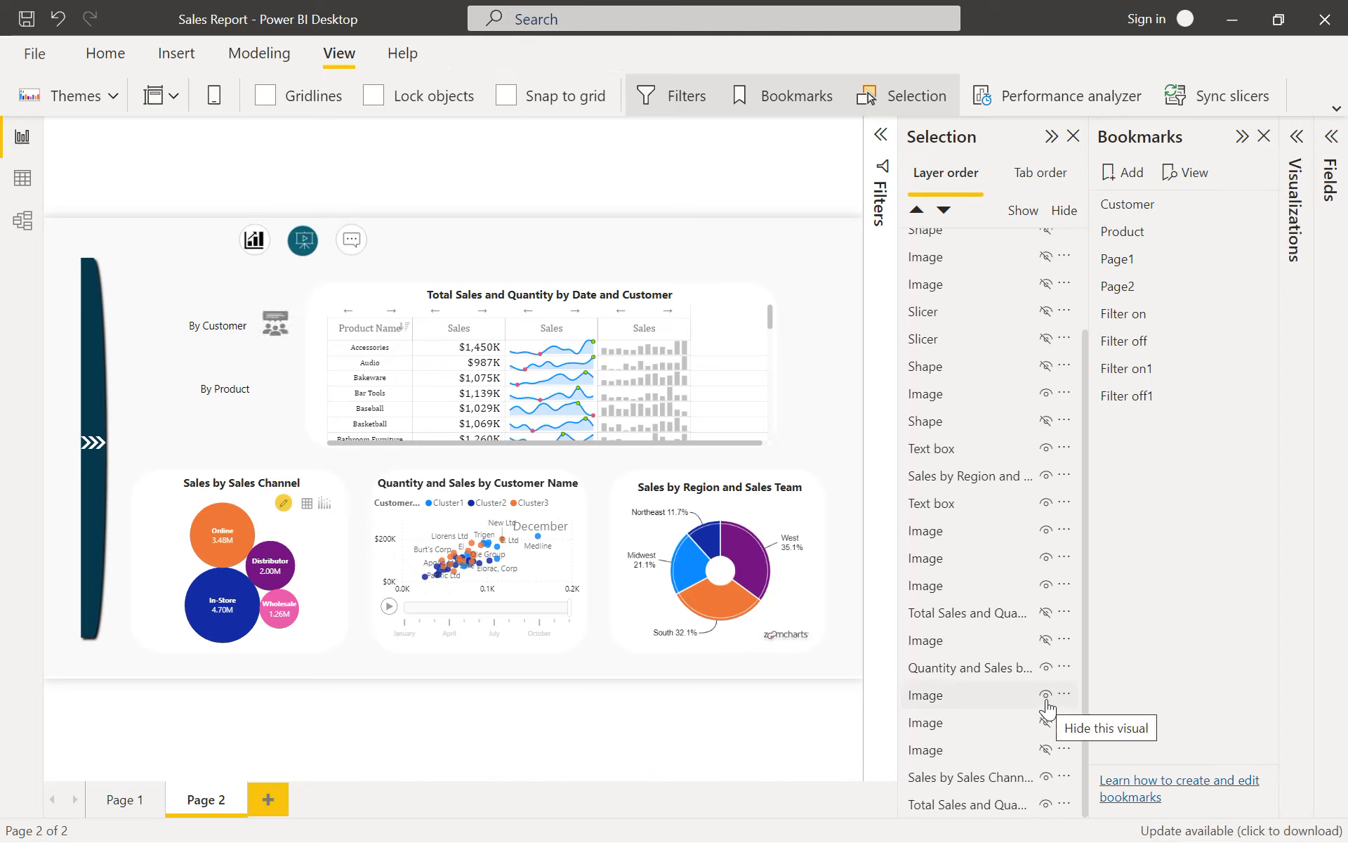
click(1046, 642)
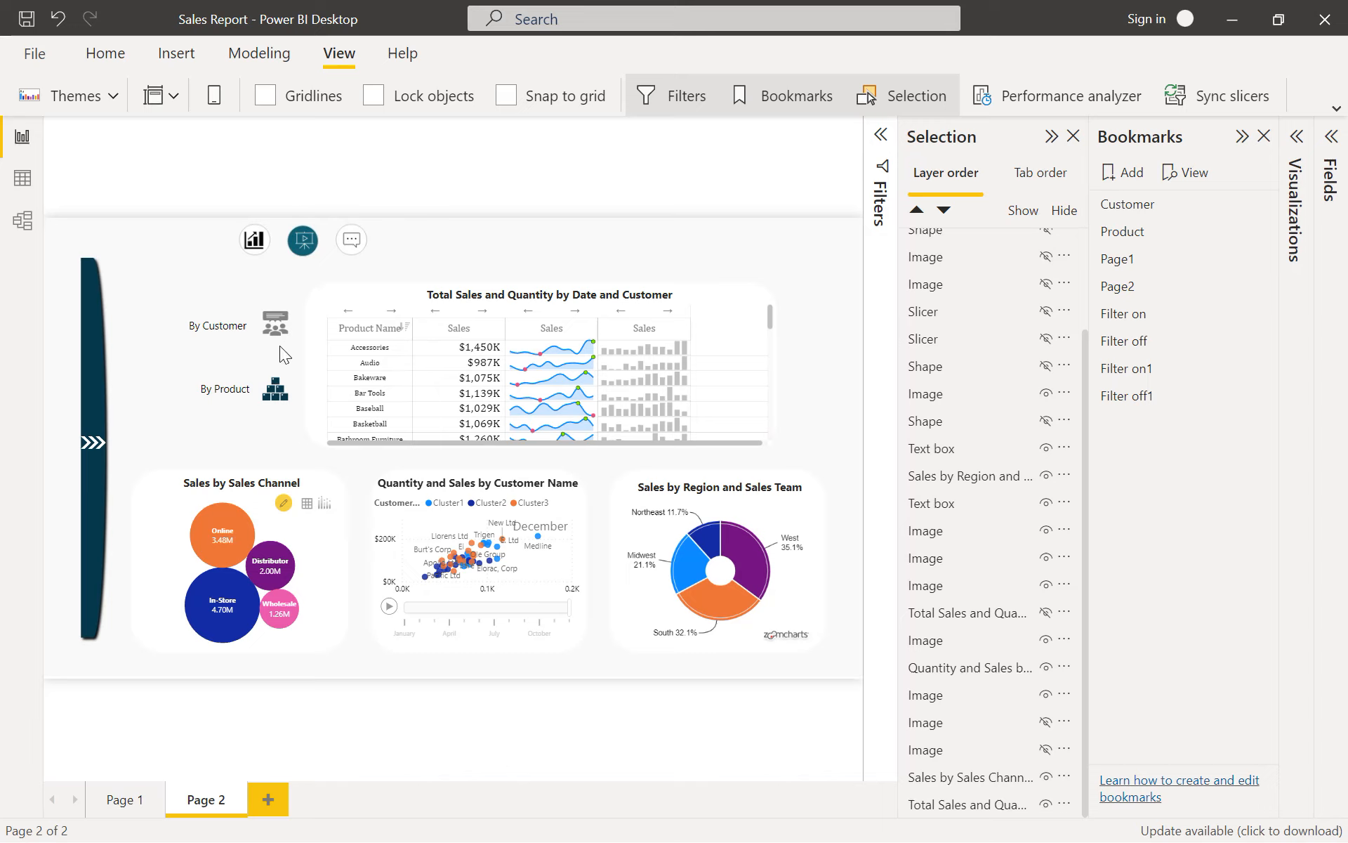
Step: Apply the Customer and then the Product bookmark, and inspect the size properties of the grey By Customer image
click(1126, 211)
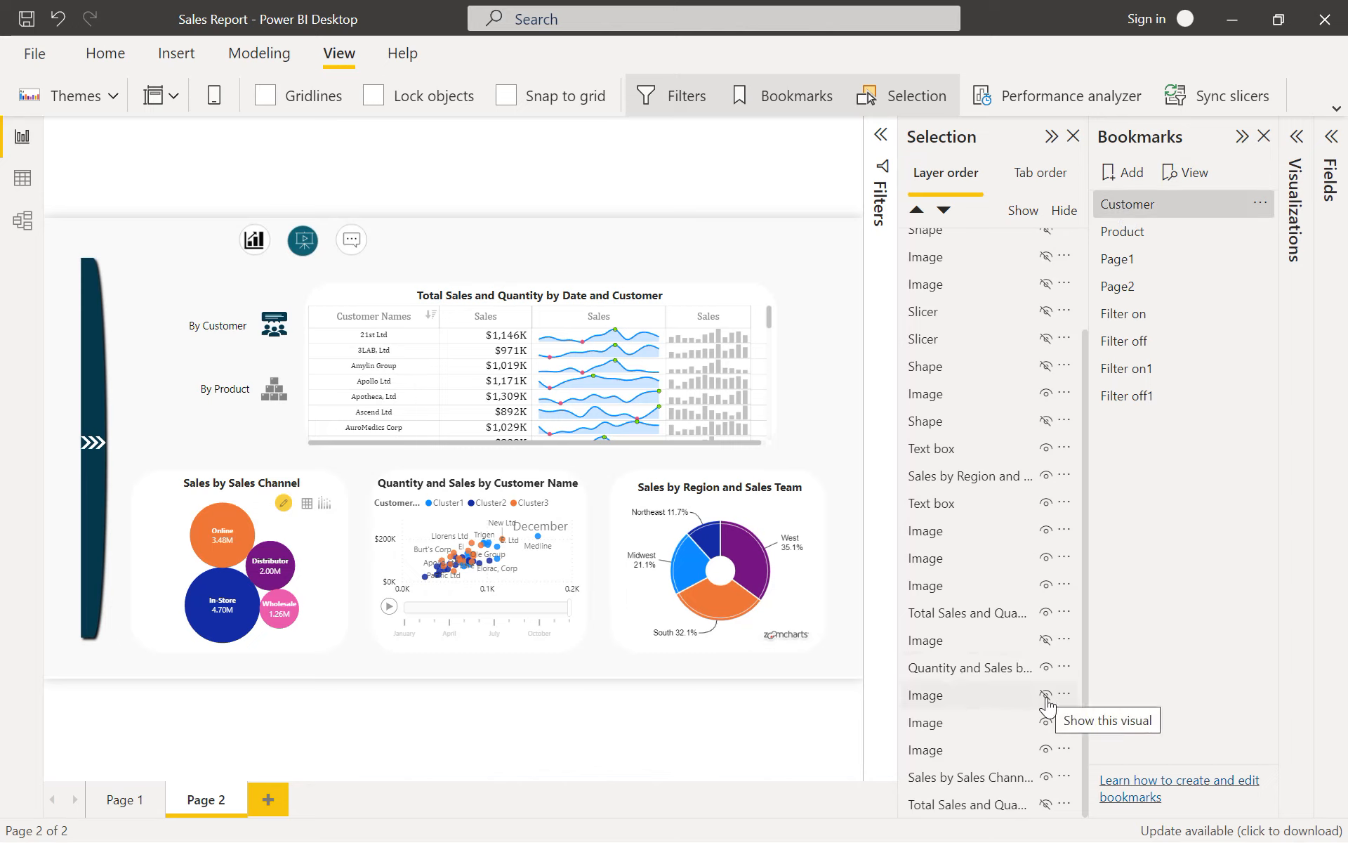
click(1139, 230)
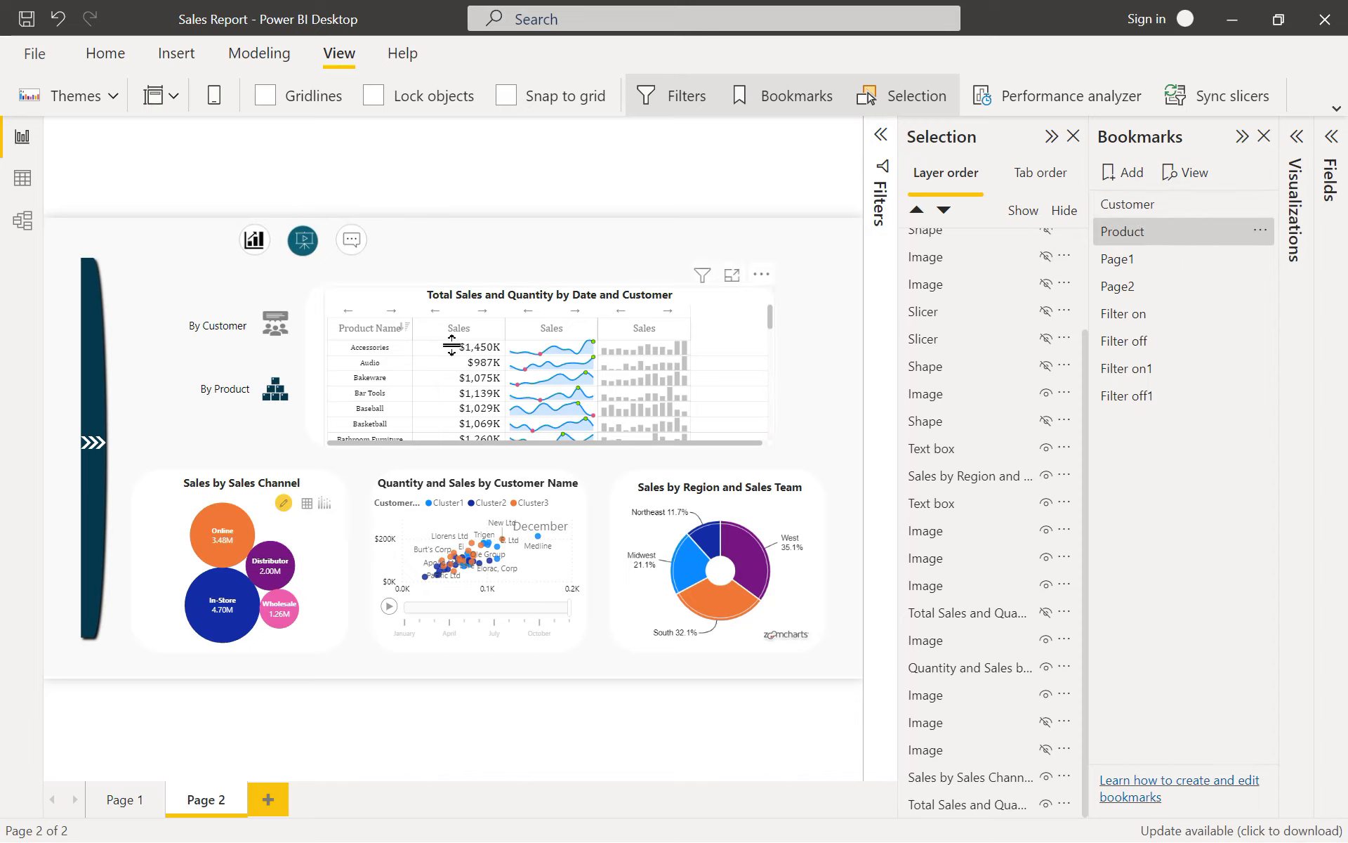
click(277, 340)
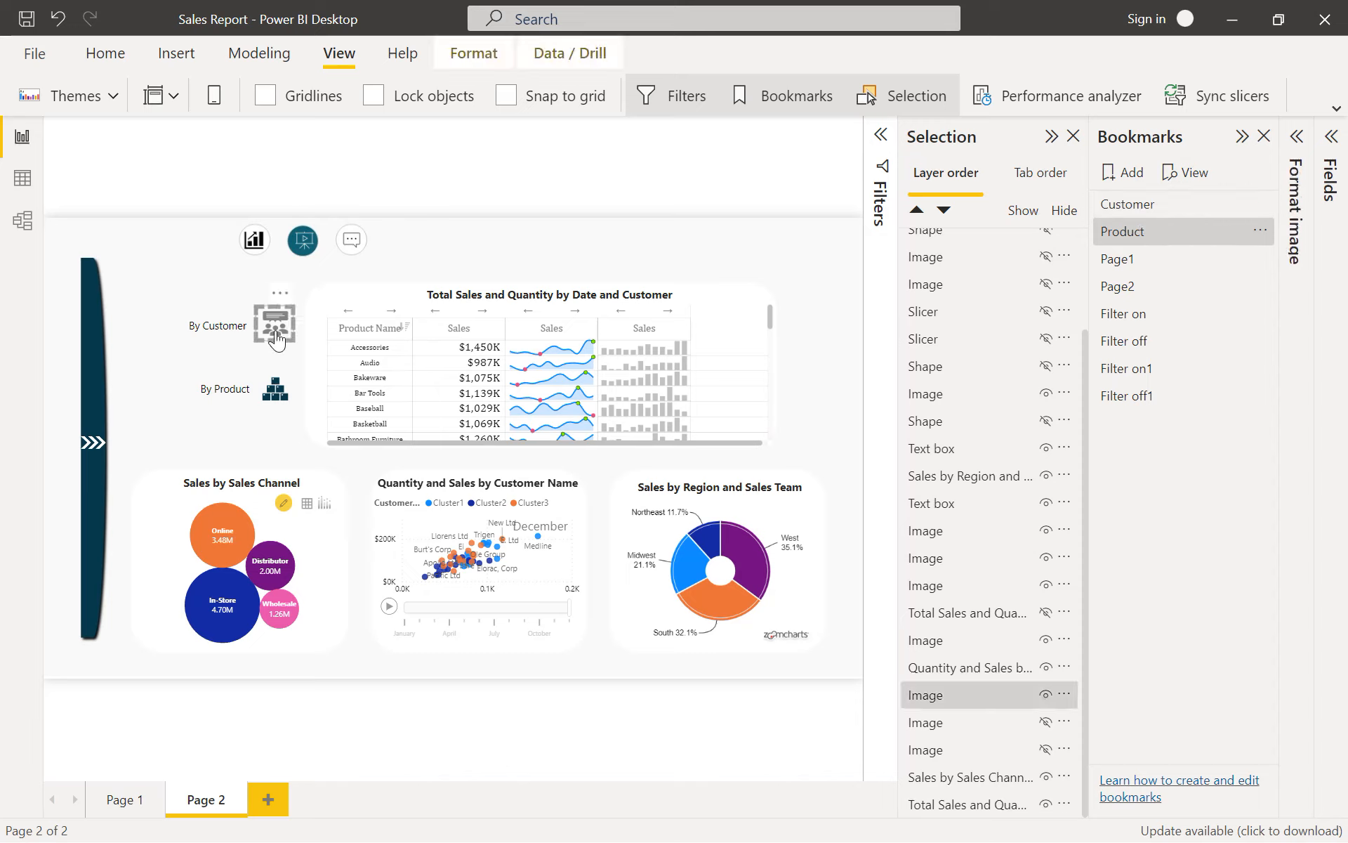
click(1296, 137)
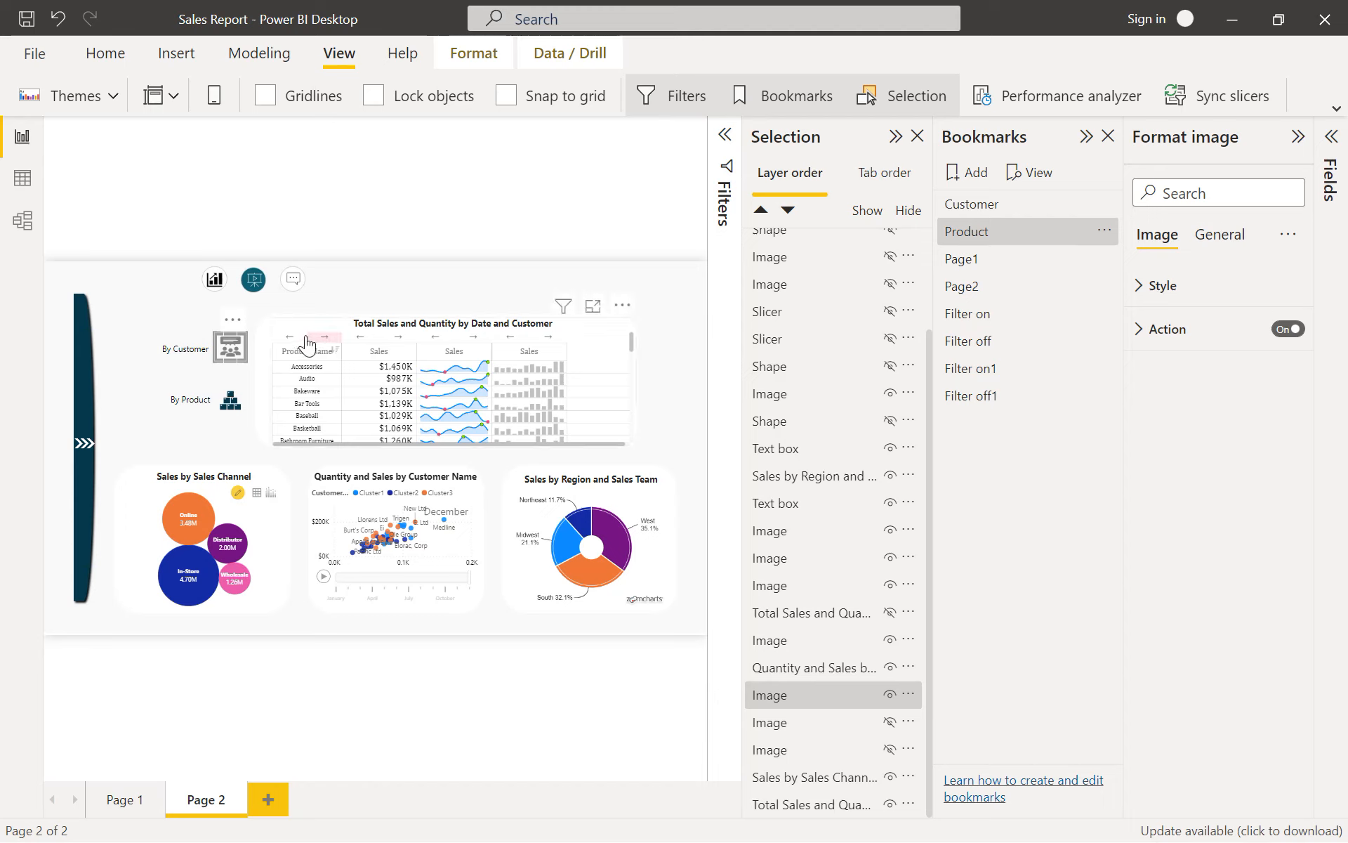
click(1210, 247)
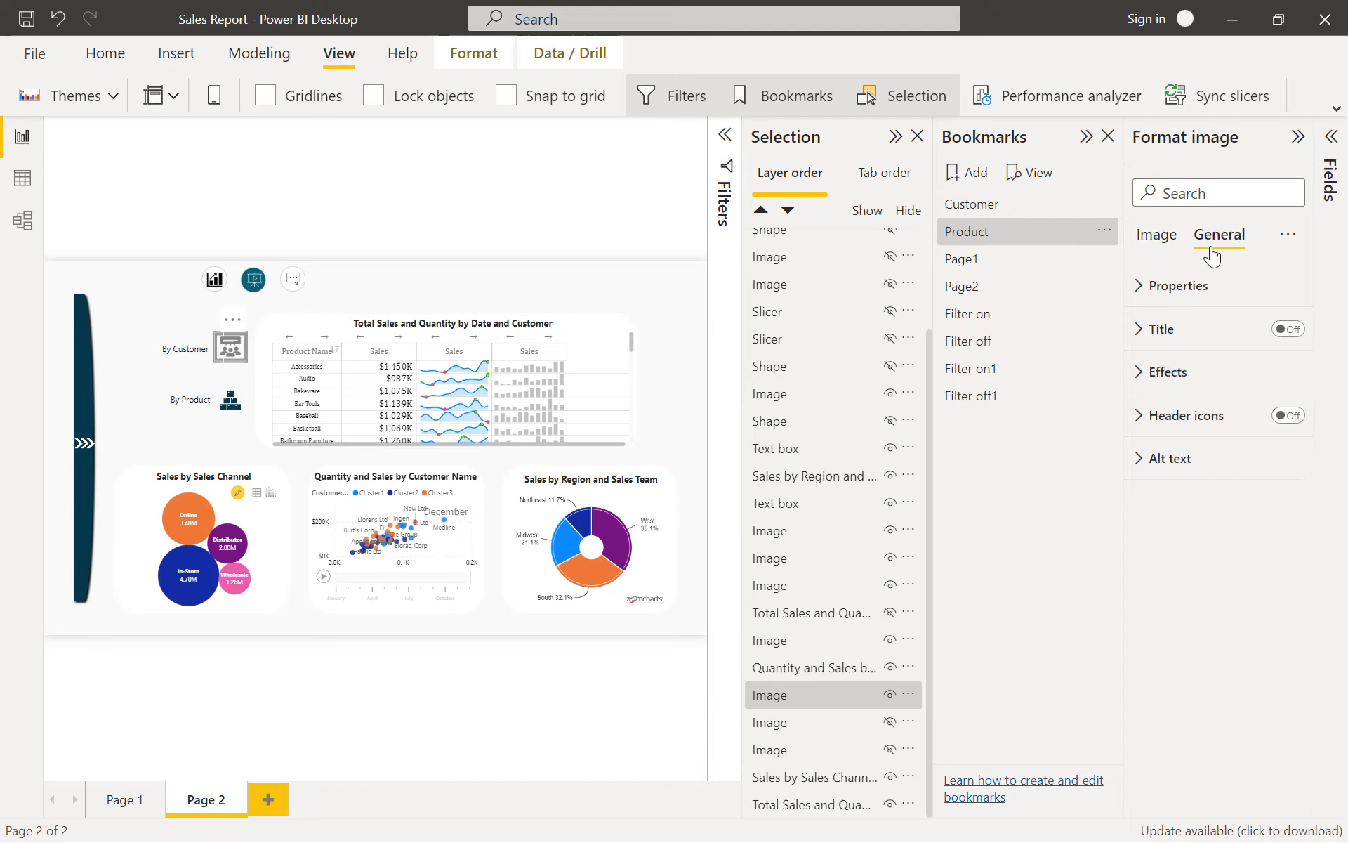
click(1178, 289)
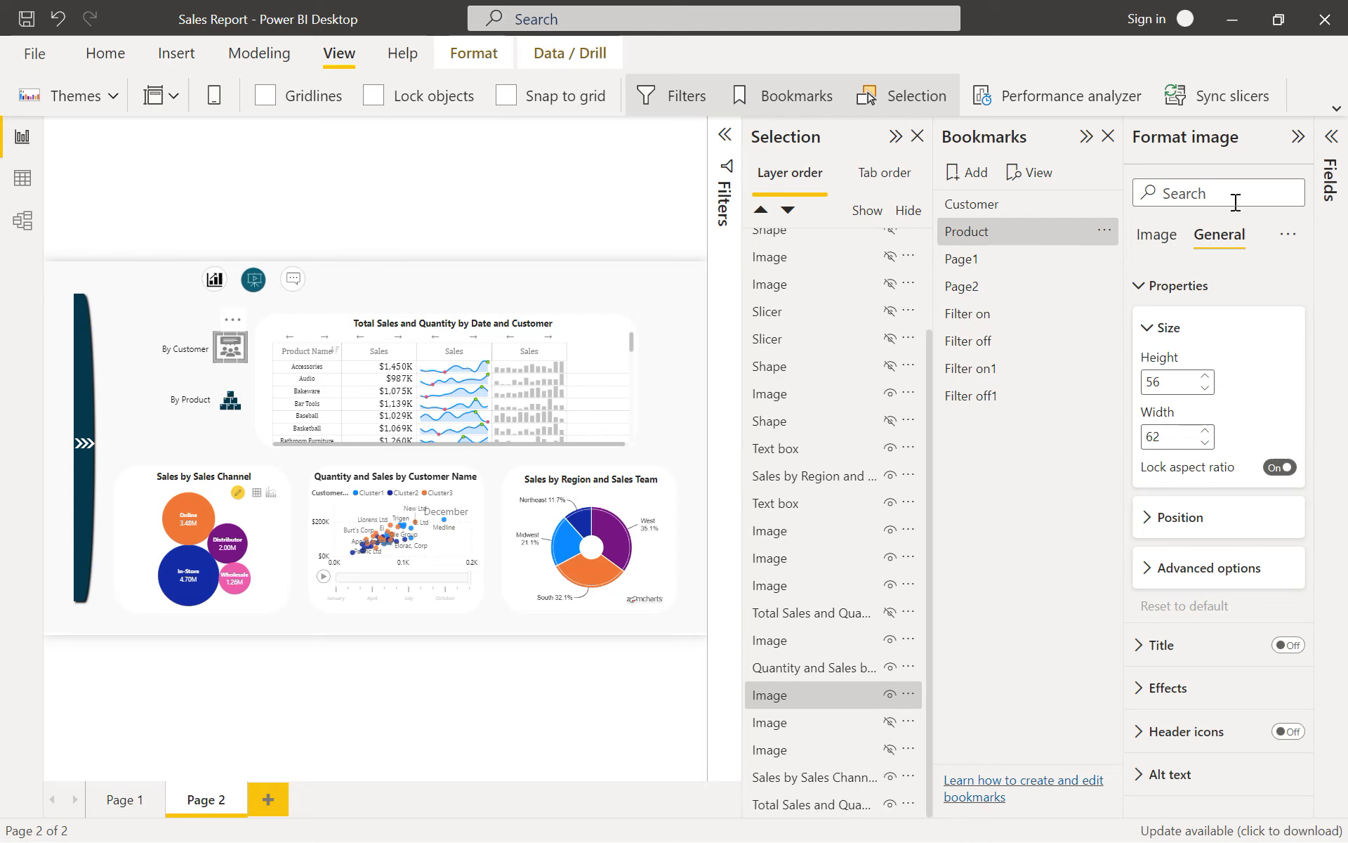
click(1229, 149)
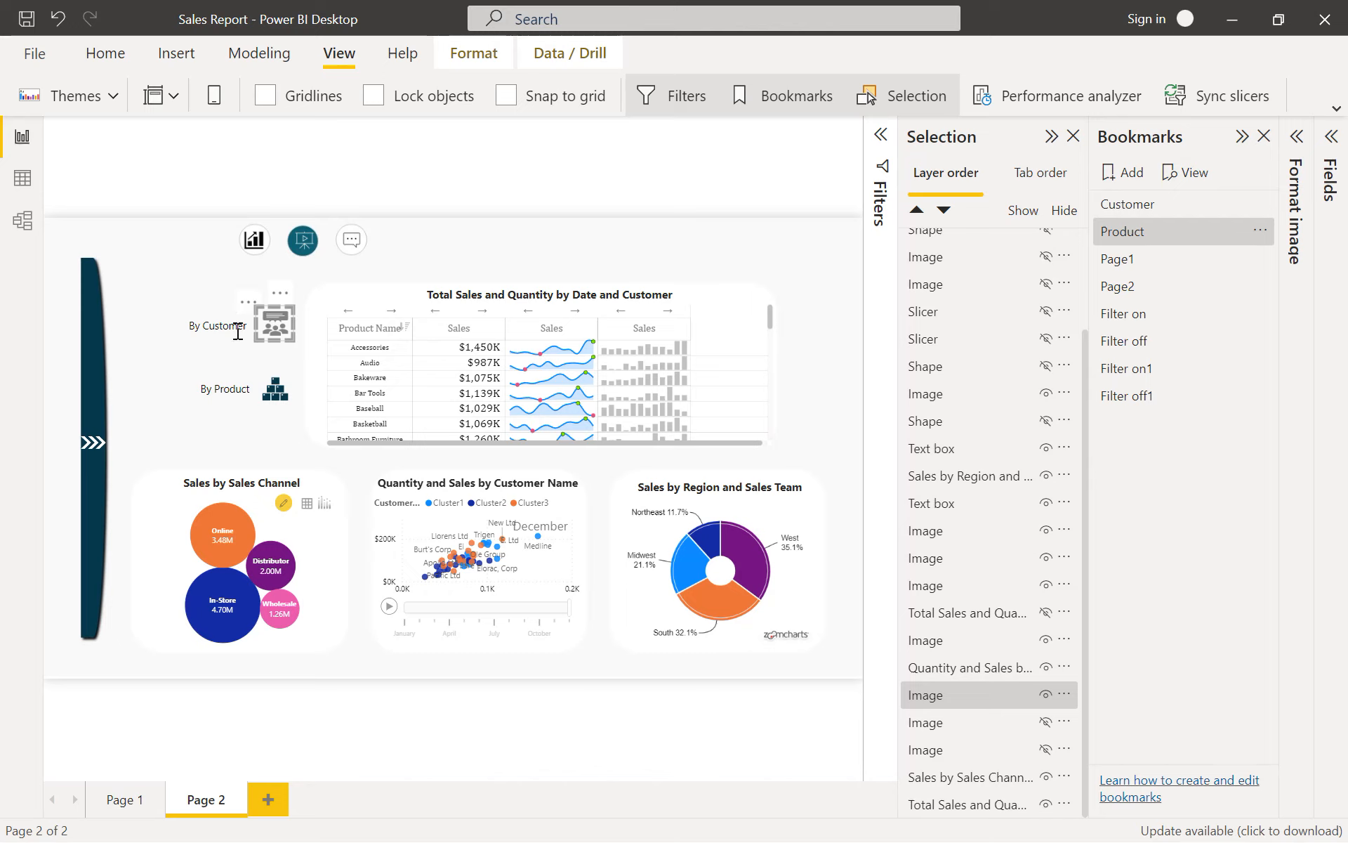
Step: Apply the Customer bookmark, pick out the hidden grey By Customer image among the layers, and reapply the Product bookmark
click(1139, 206)
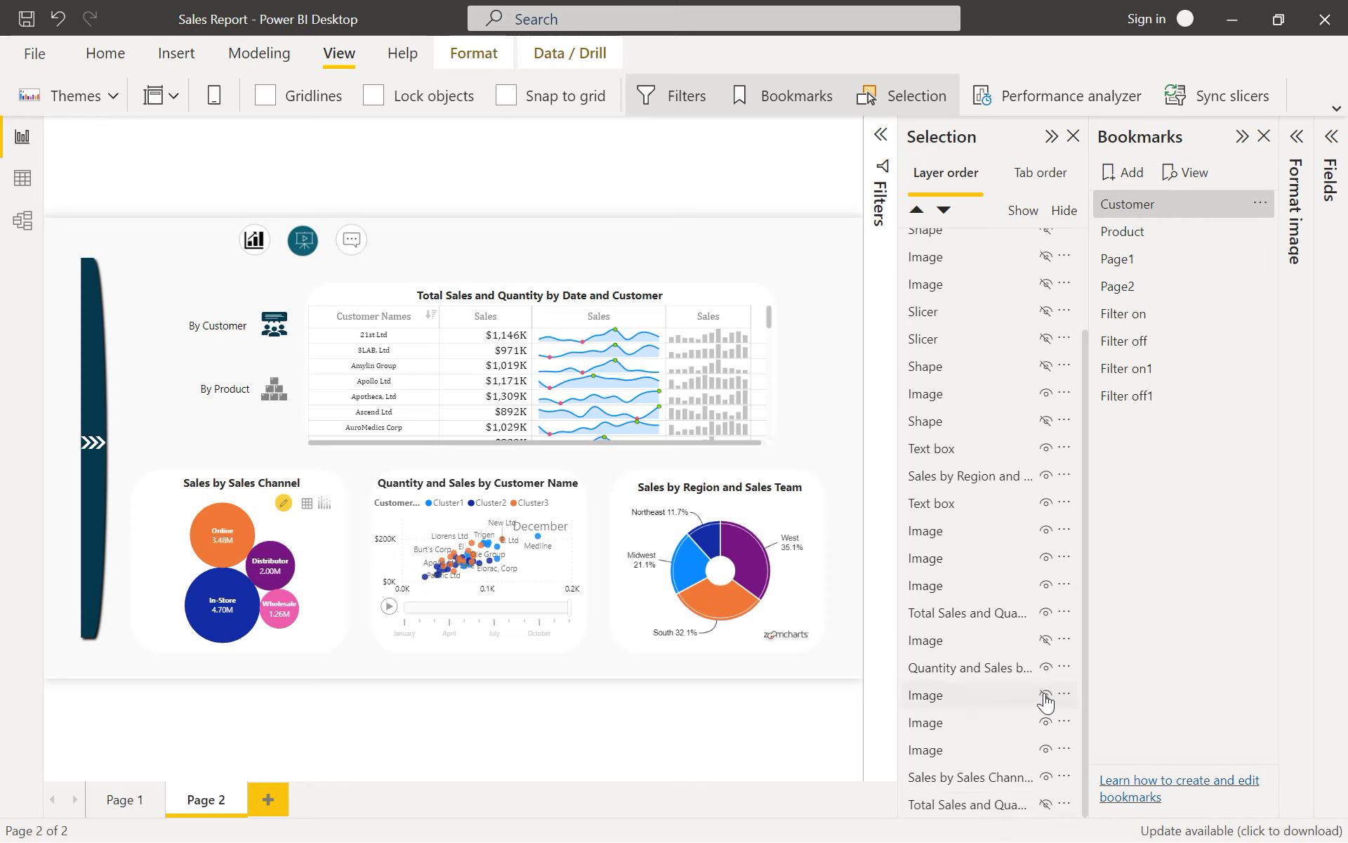
click(1042, 702)
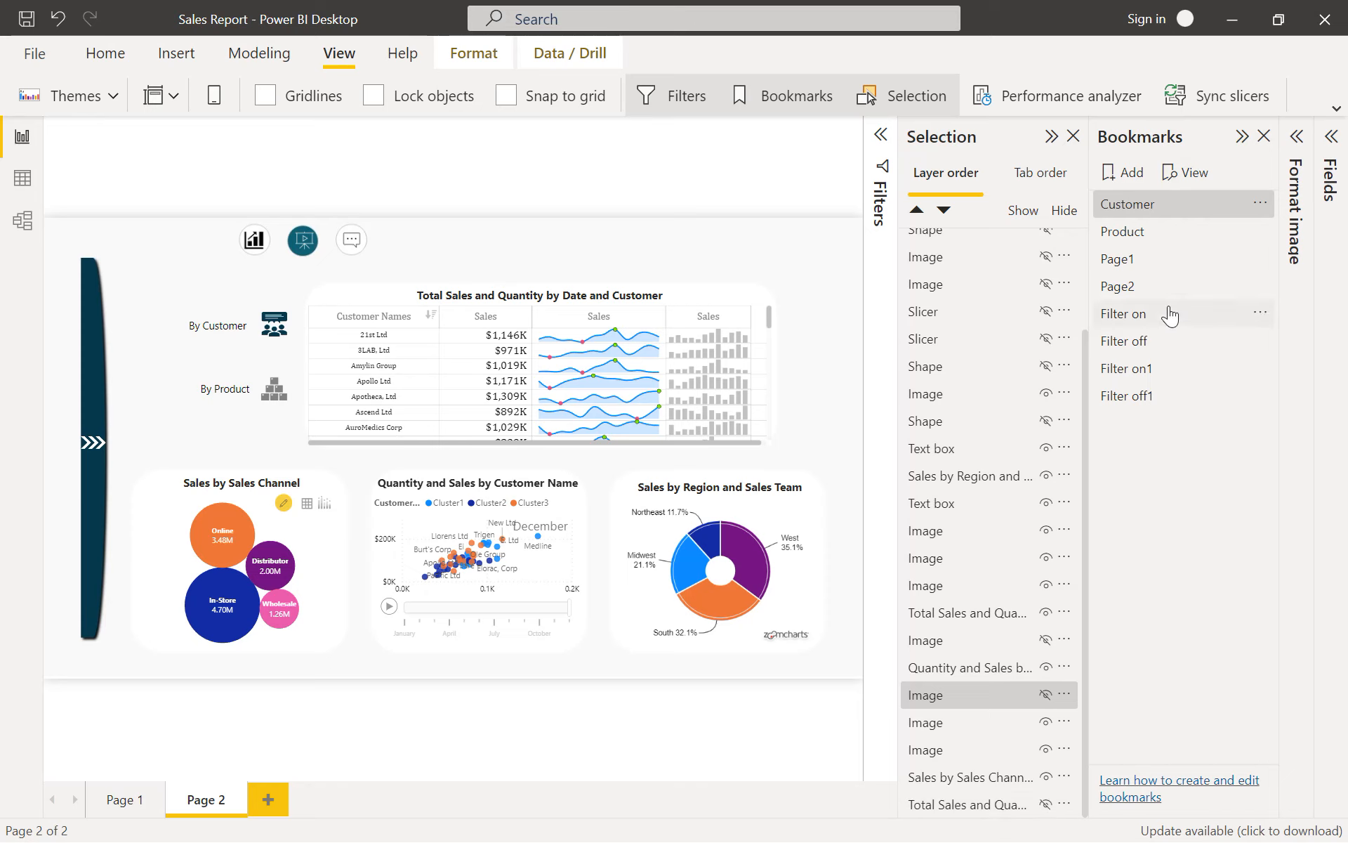
click(1162, 235)
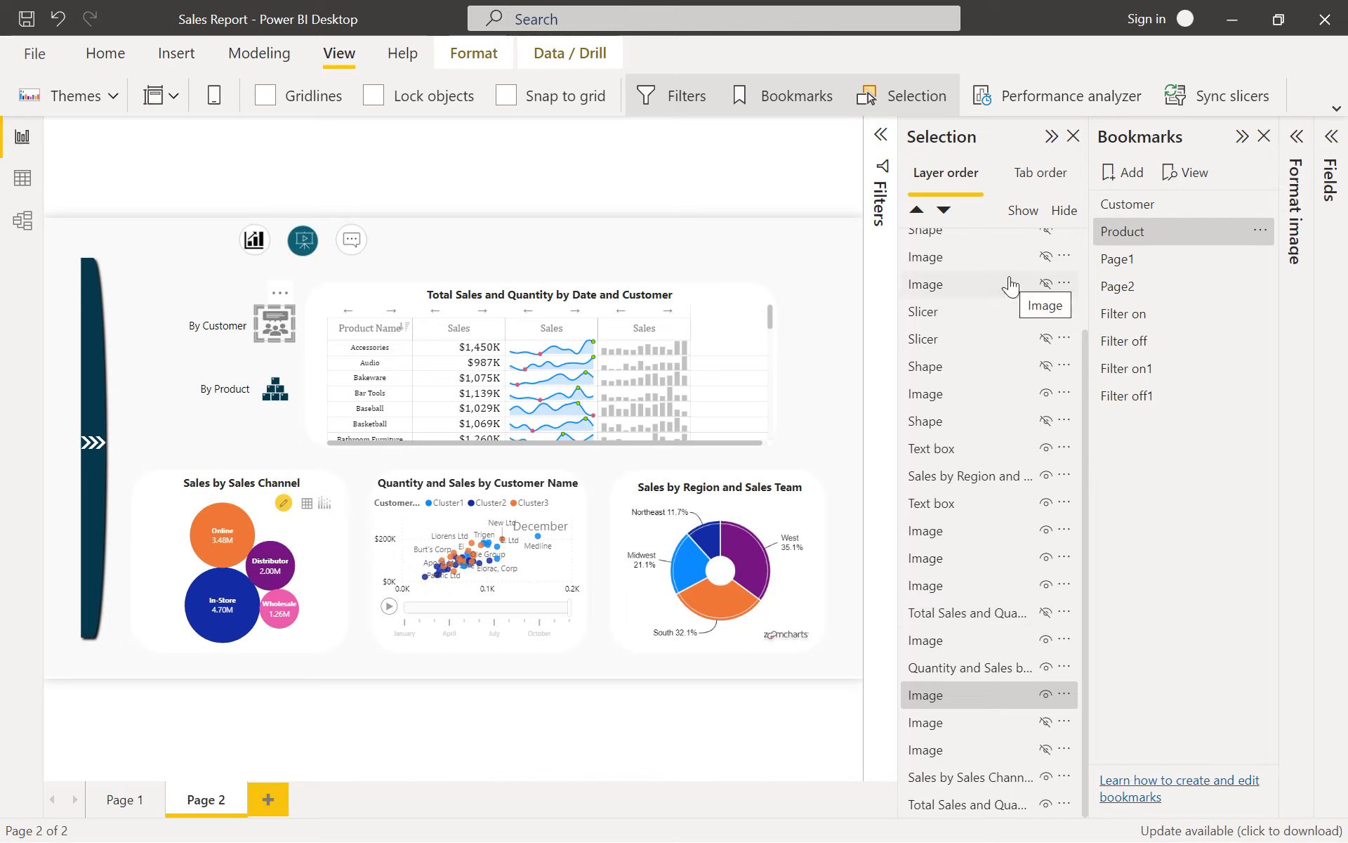
click(554, 229)
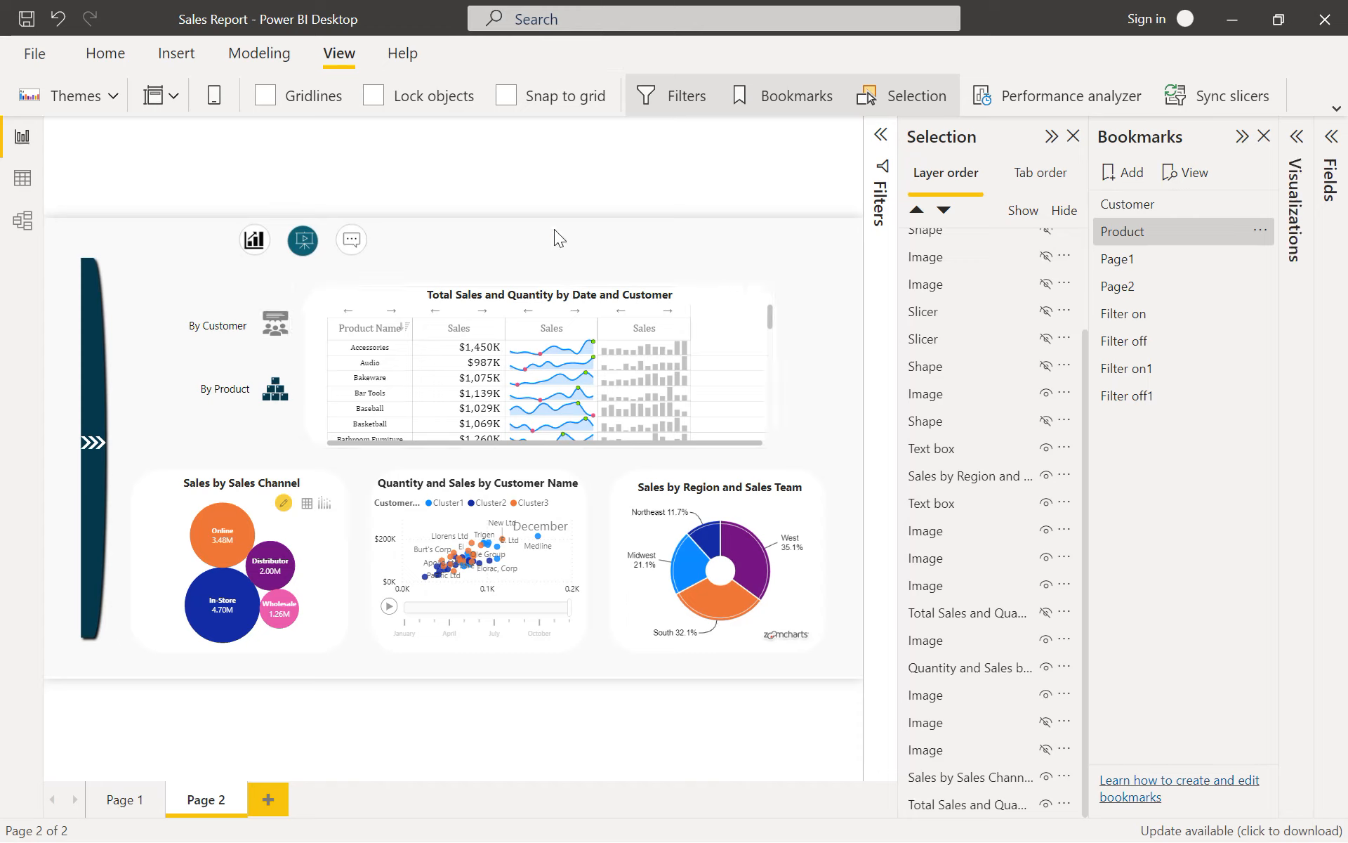
Step: Inspect the bookmark action of the grey By Customer image and trigger it to switch to the customer table
click(273, 326)
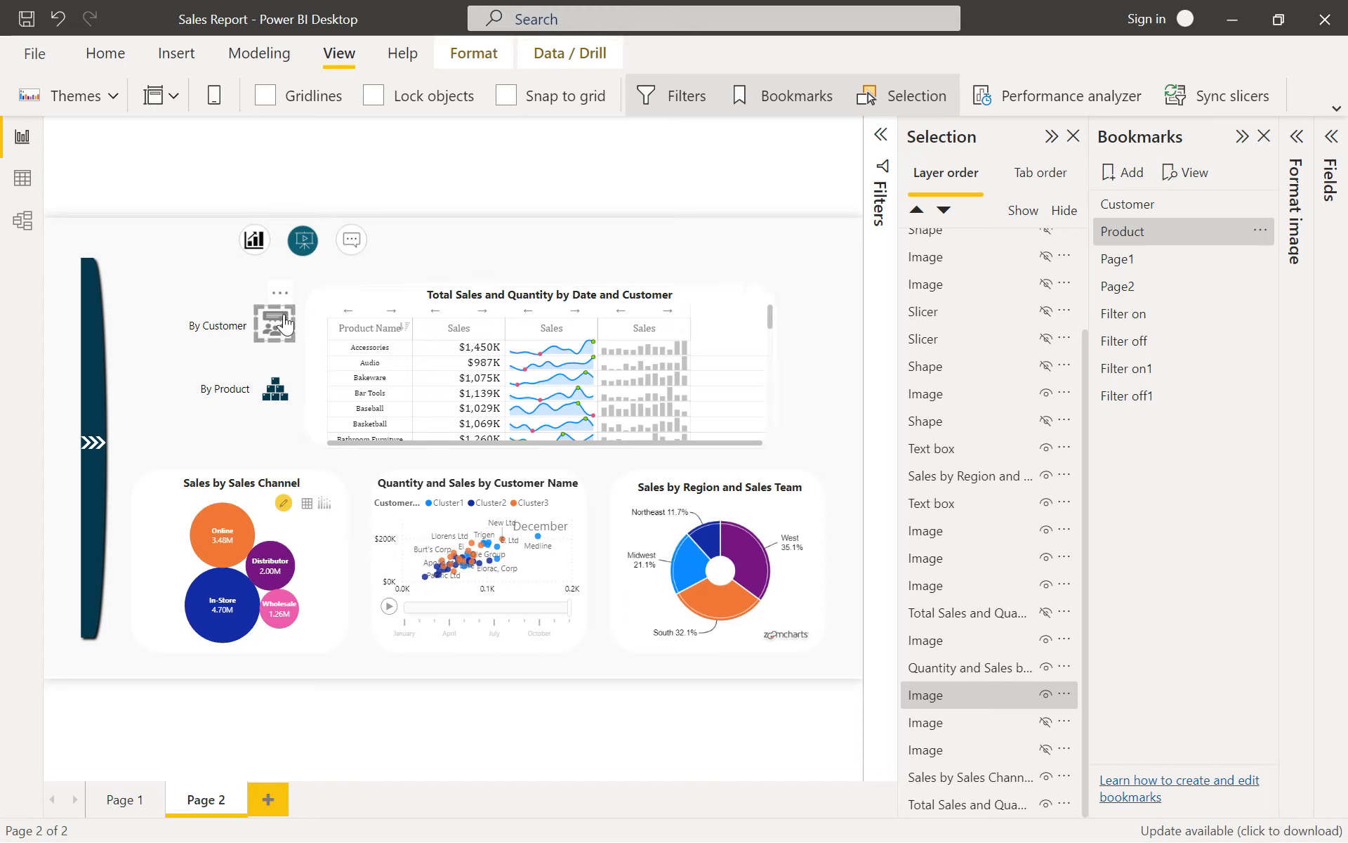
click(1300, 153)
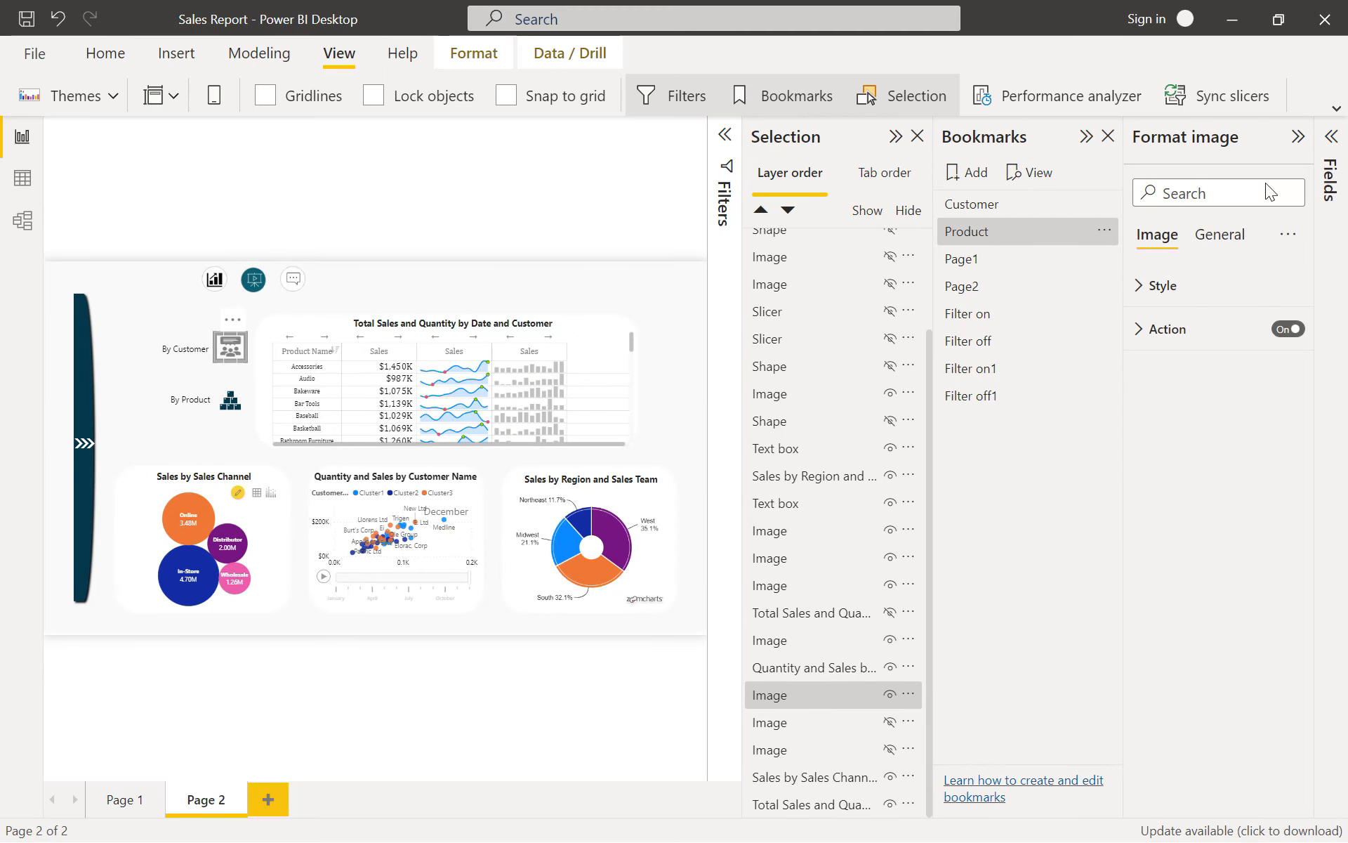
click(1179, 332)
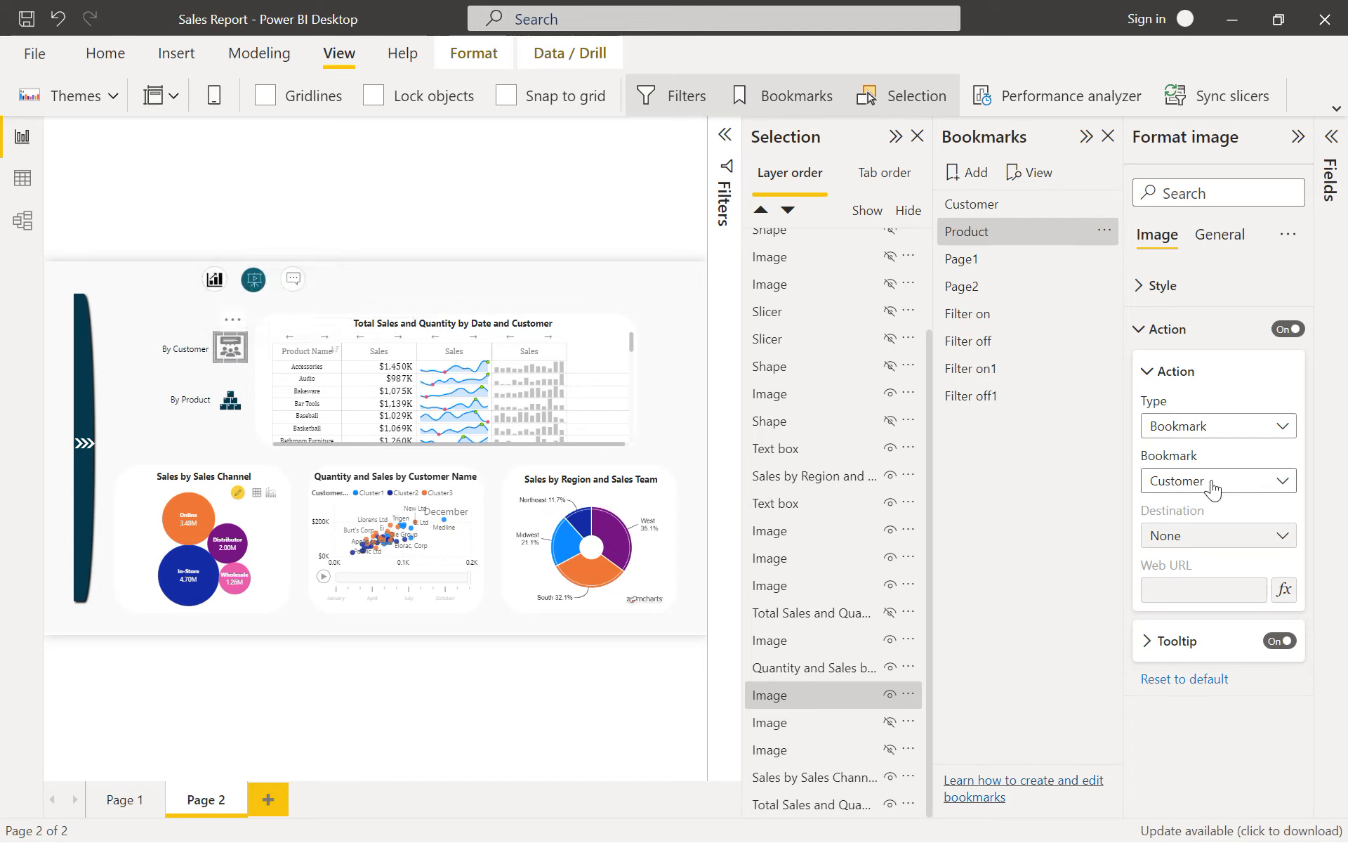
ctrl+click(234, 351)
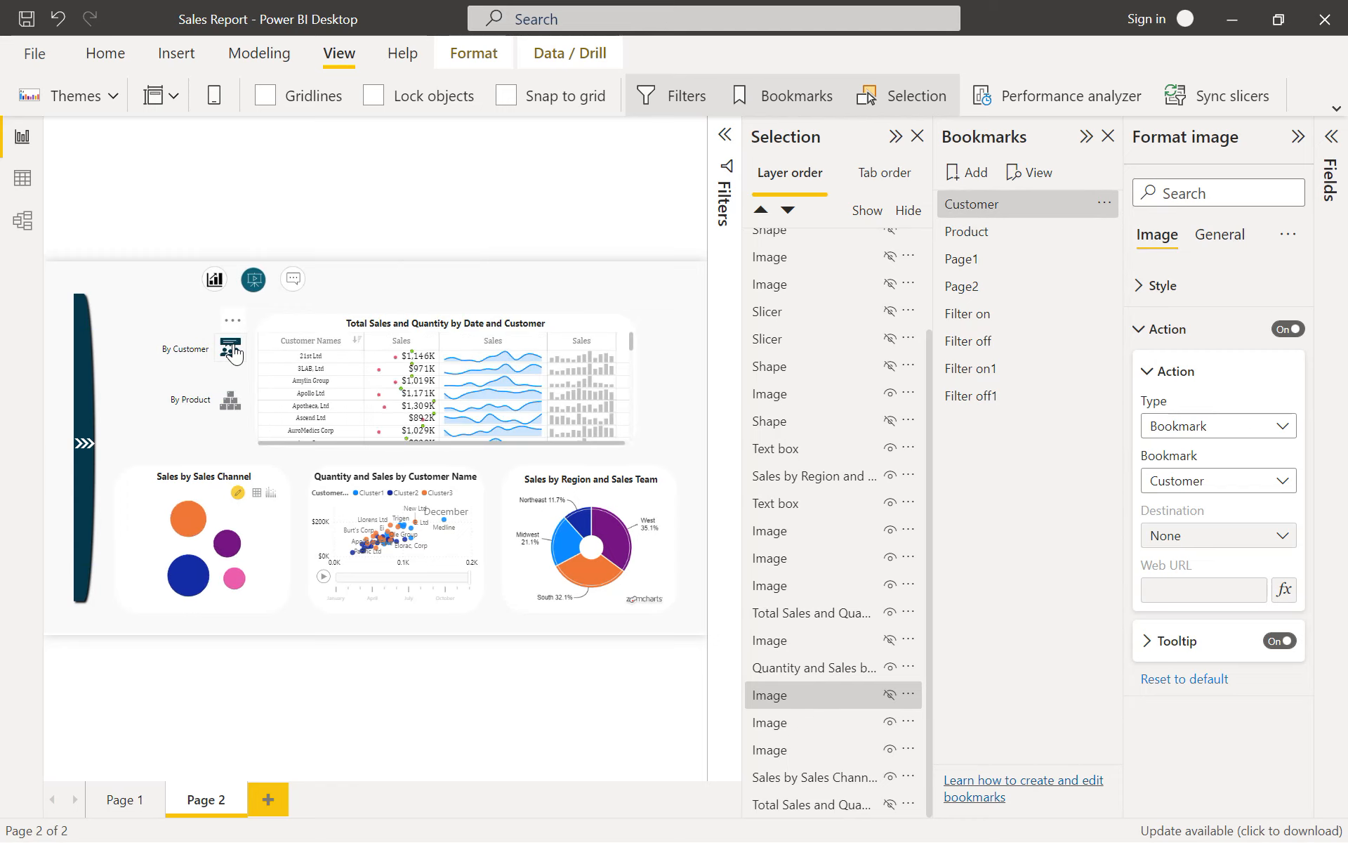
Step: Inspect the grey By Product image's bookmark action, trigger it to switch to the product table, and collapse the layer list
click(233, 408)
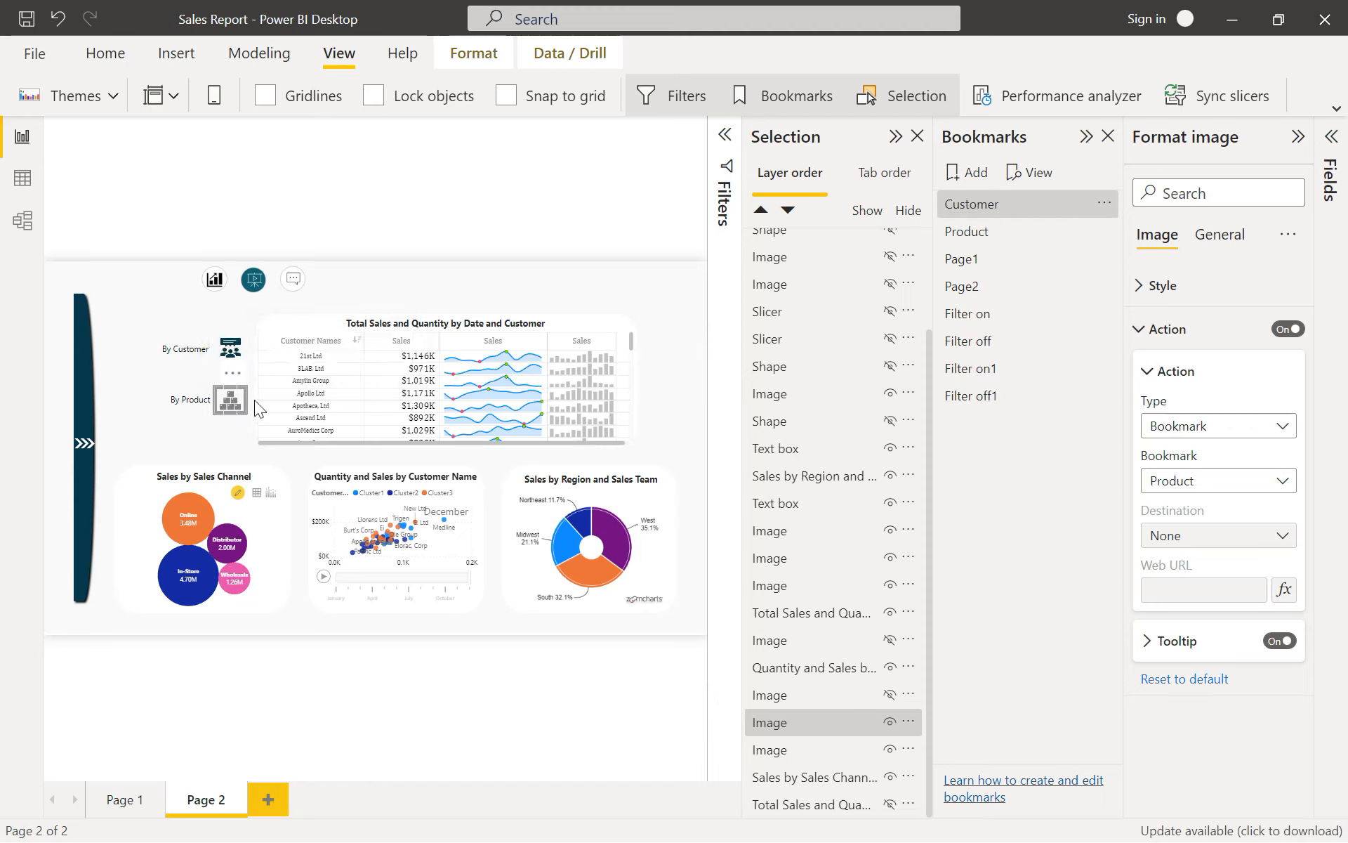
click(150, 292)
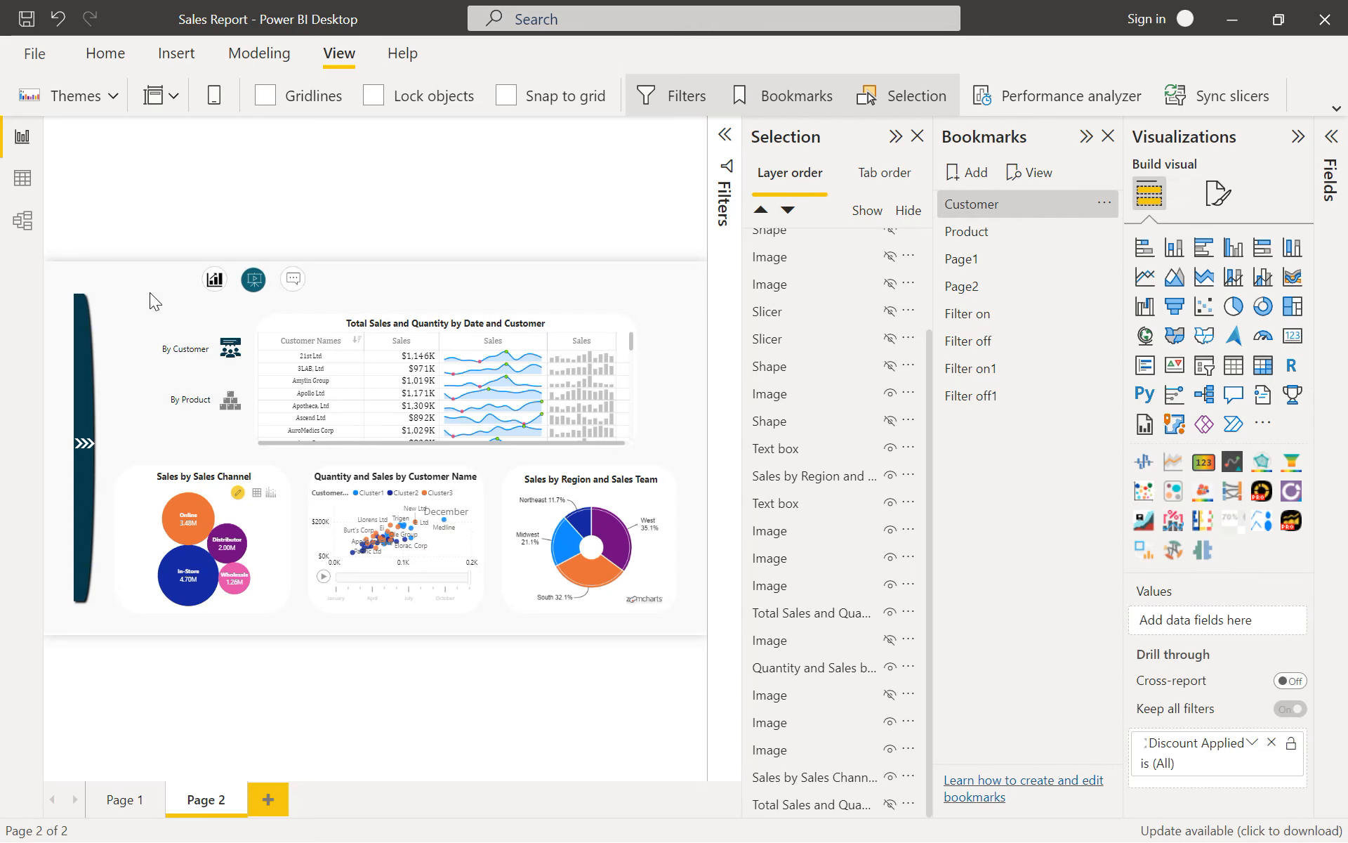
ctrl+click(231, 403)
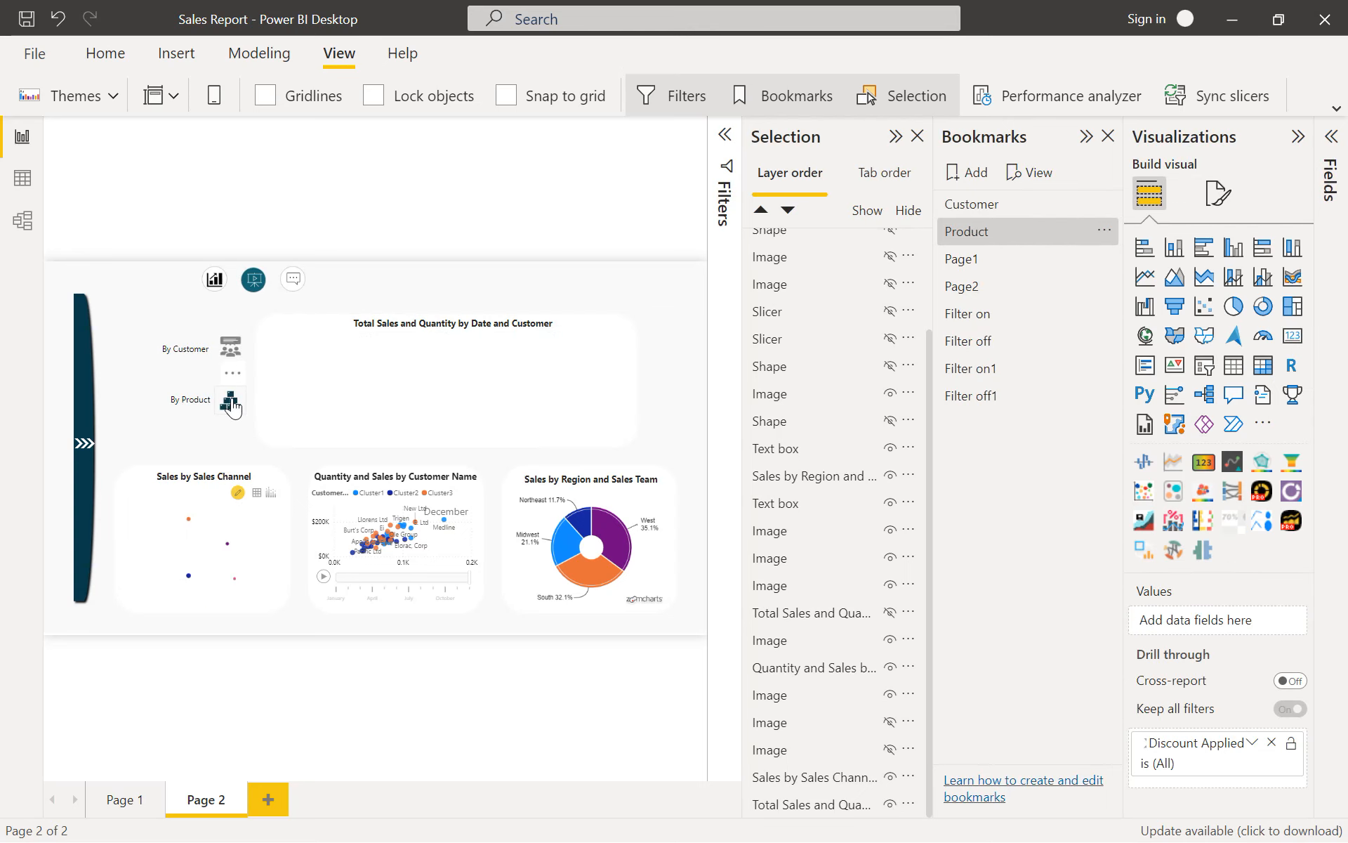
click(809, 130)
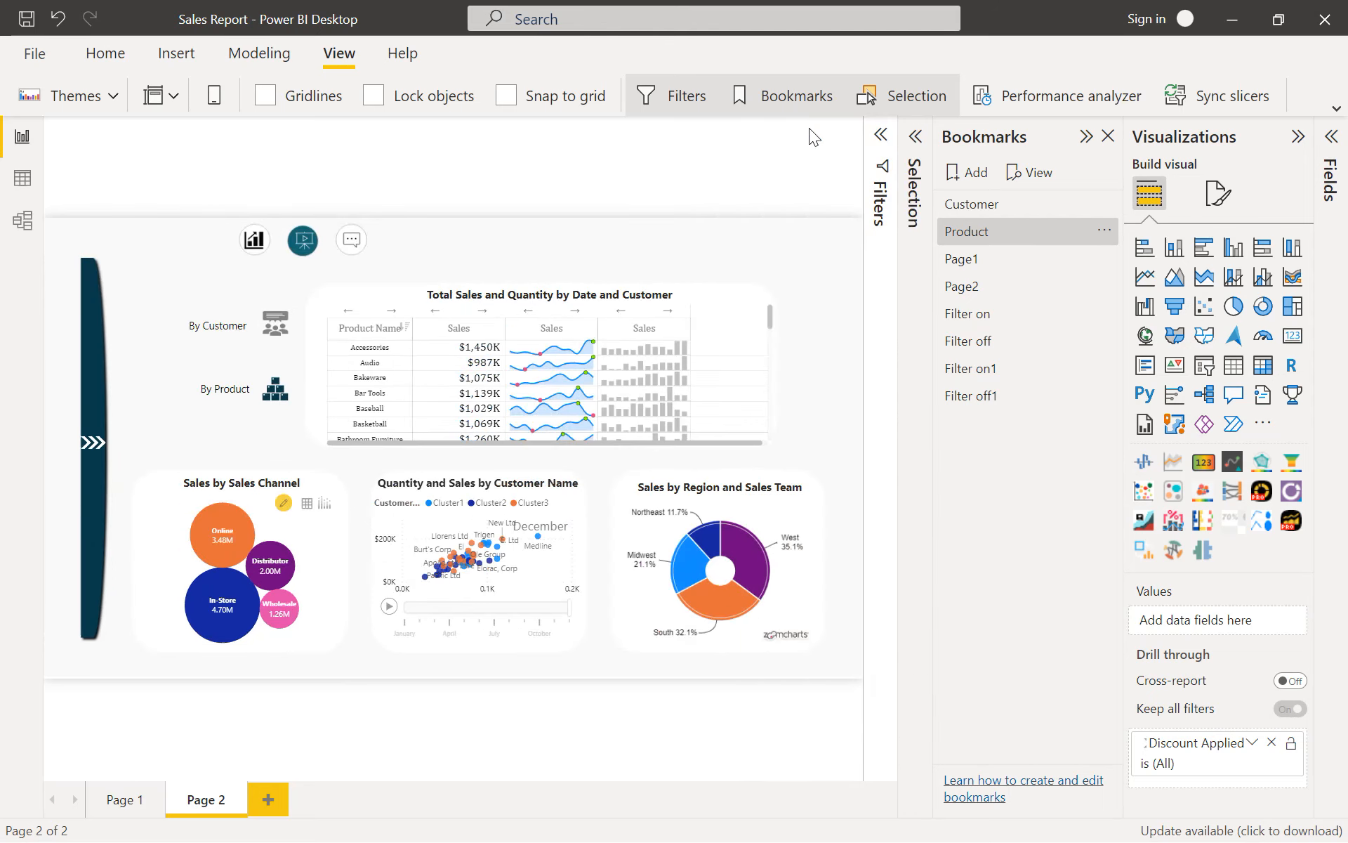